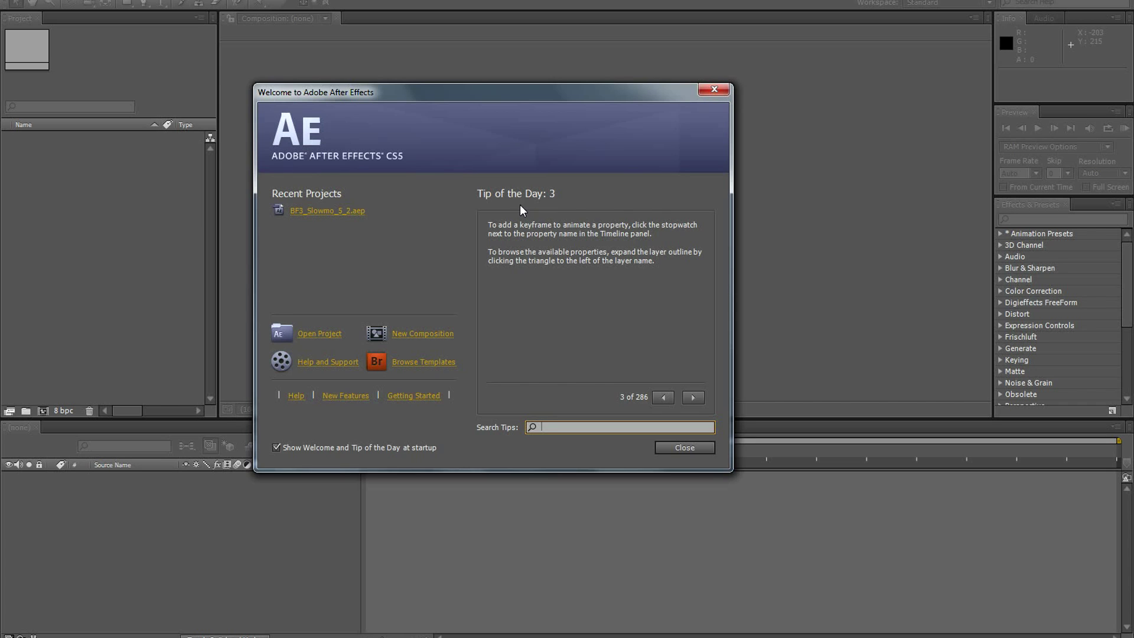
Step: Create Comp 1 at 1920×1080, 30 fps and 0:02:30:00 duration from the Welcome dialog
left_click(438, 332)
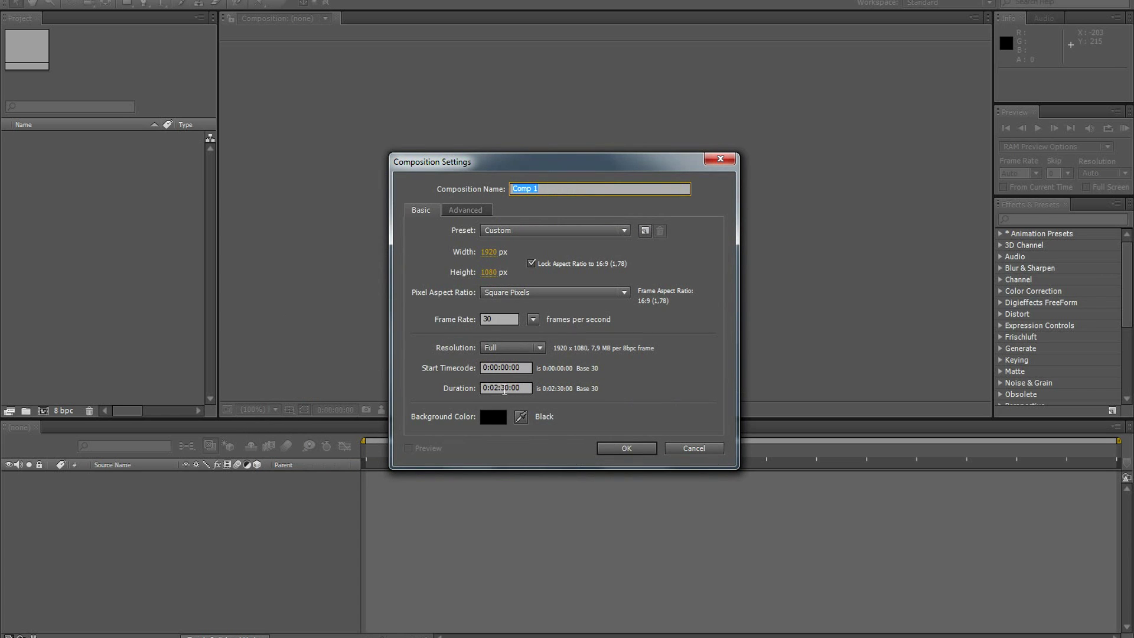
left_click(608, 445)
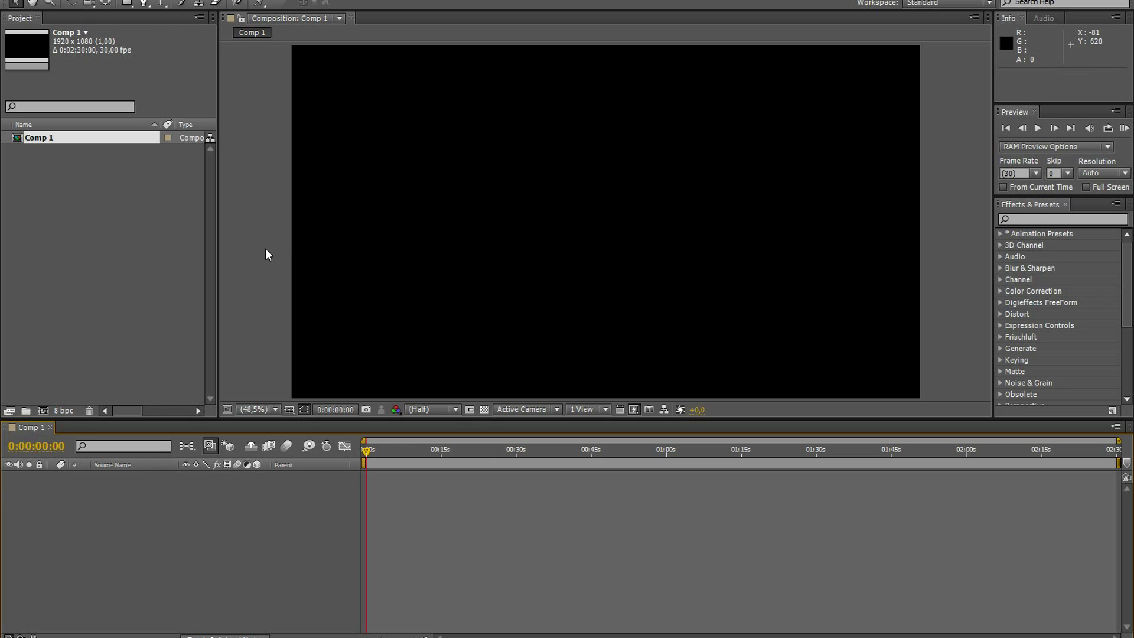
left_click(204, 629)
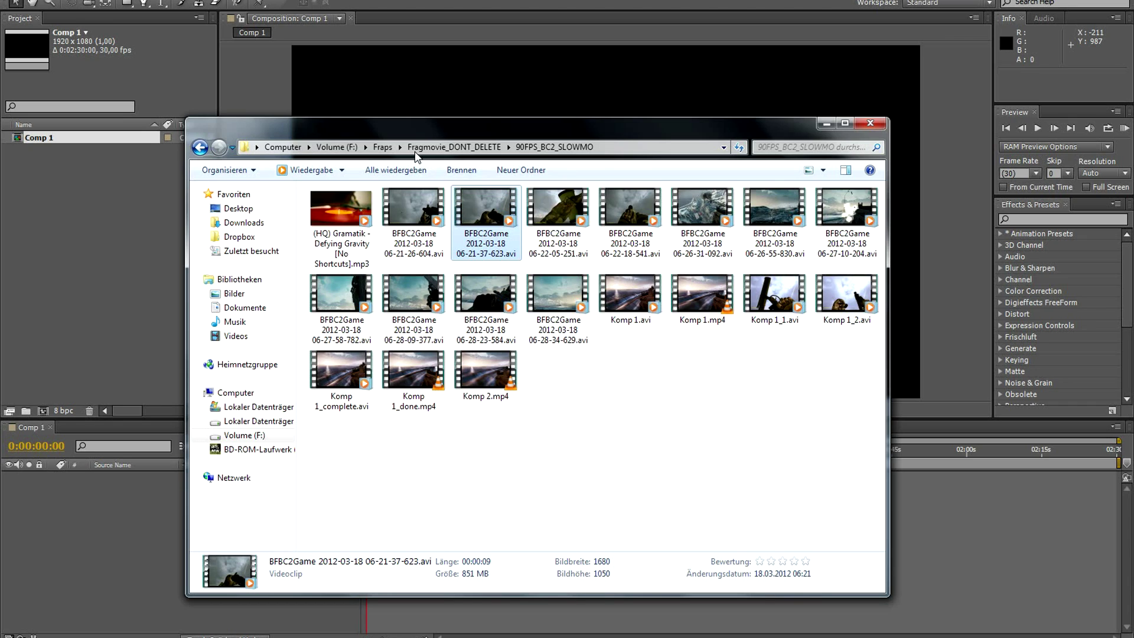
left_click_drag(394, 124, 507, 109)
left_click(522, 191)
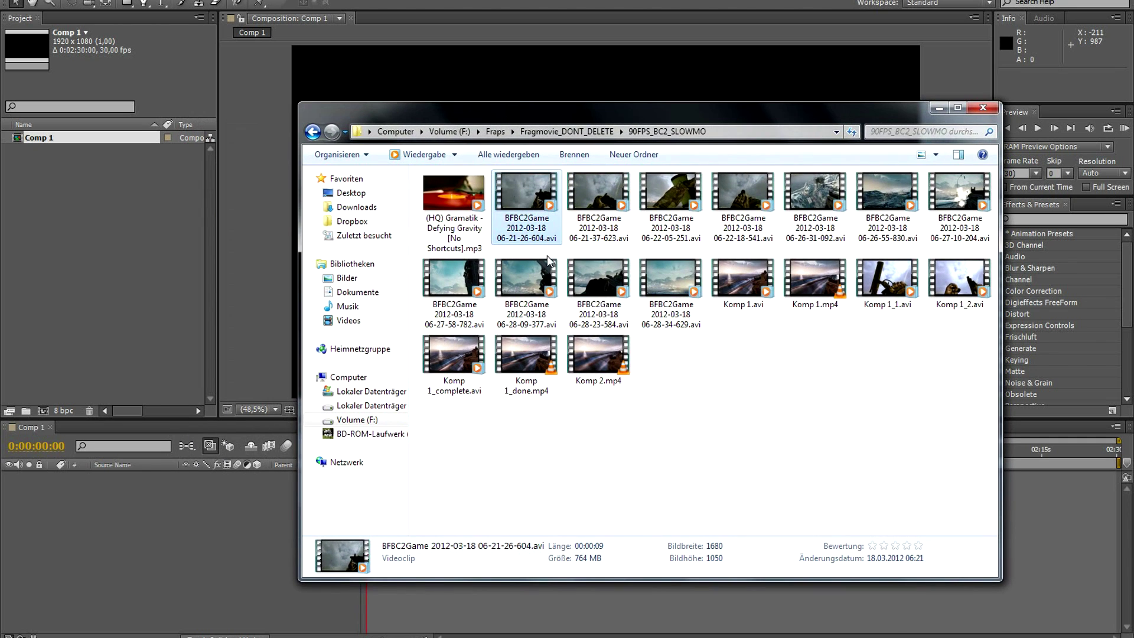
left_click_drag(534, 196, 141, 212)
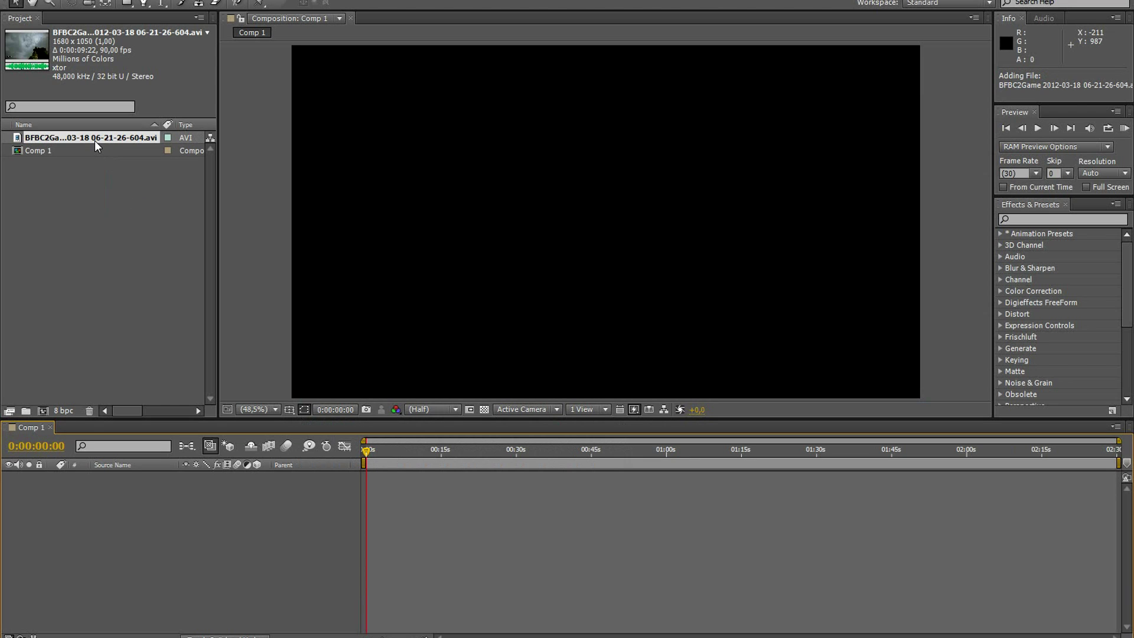
left_click_drag(91, 140, 142, 508)
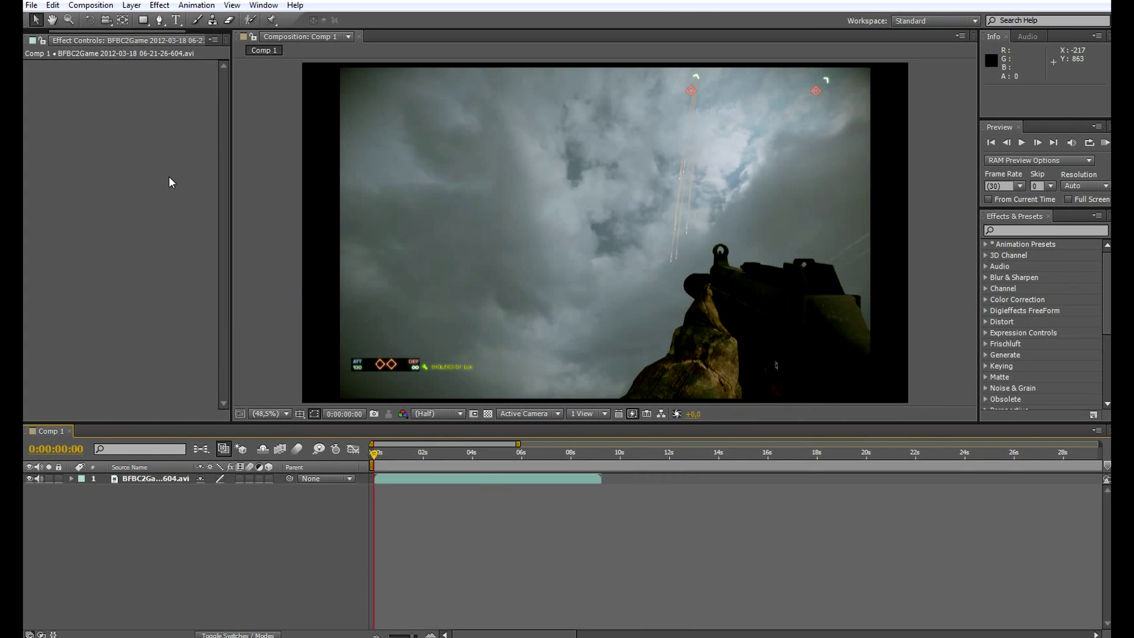
Step: Check the footage's 90 fps source details and stretch the gameplay layer to 114% × 103% to fill the frame
scroll(43, 40, "up", 2)
left_click(43, 40)
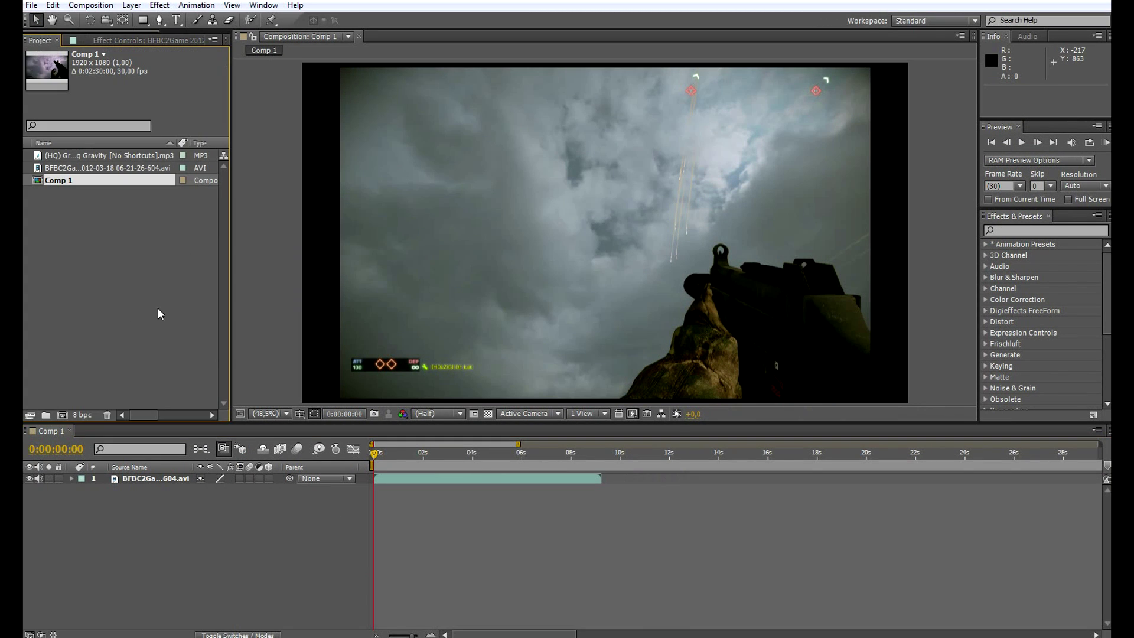
left_click(458, 225)
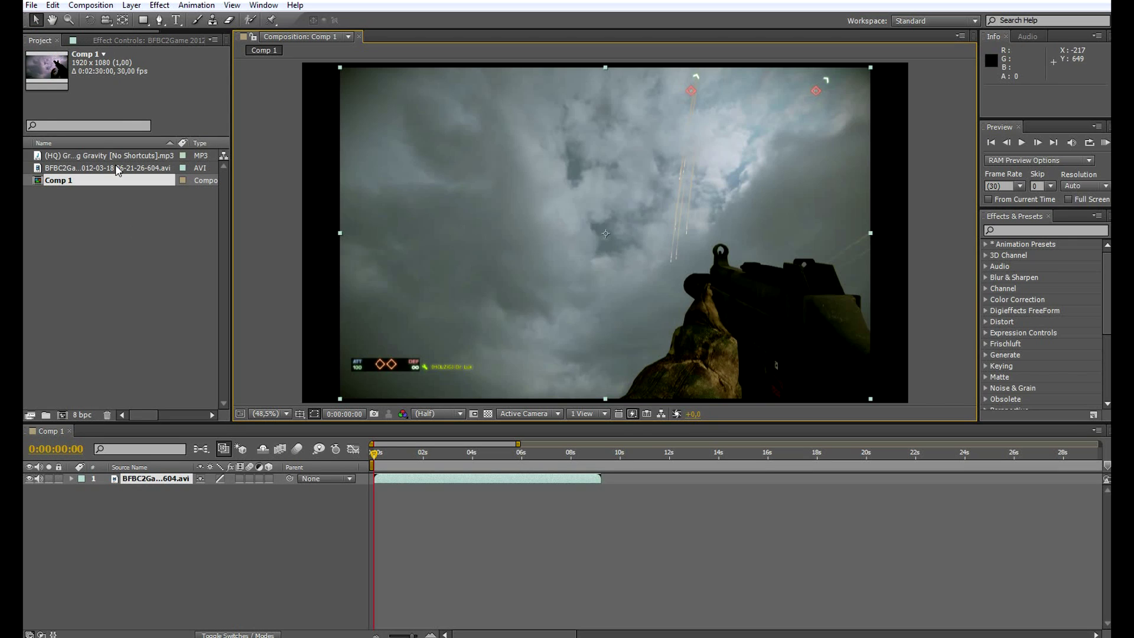
left_click(175, 477)
left_click(82, 168)
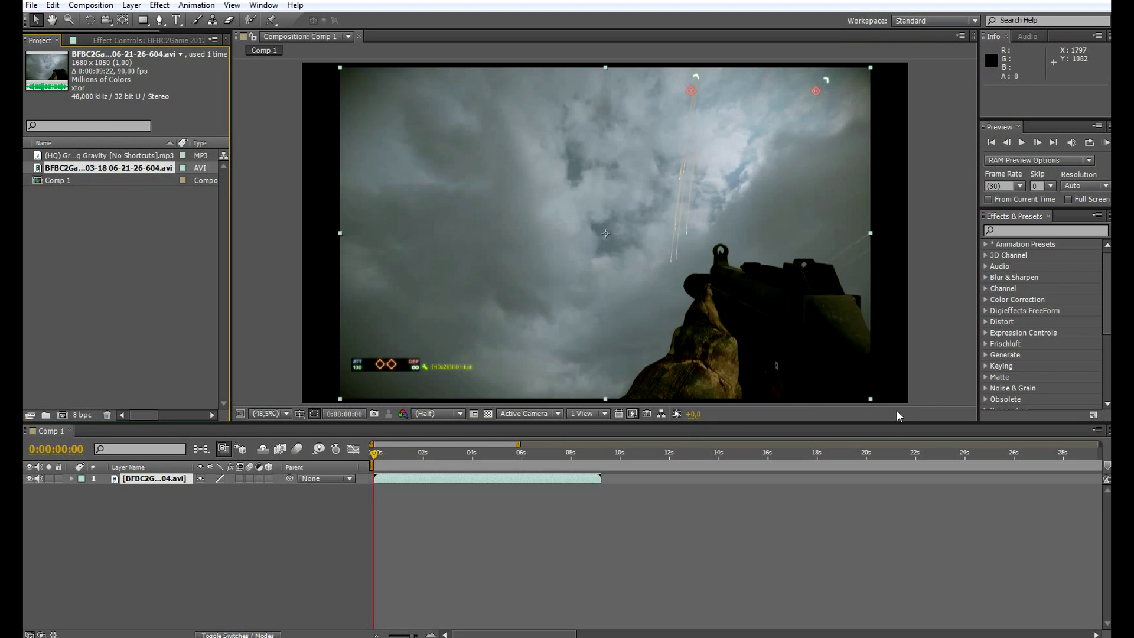
left_click_drag(870, 398, 908, 403)
left_click(313, 565)
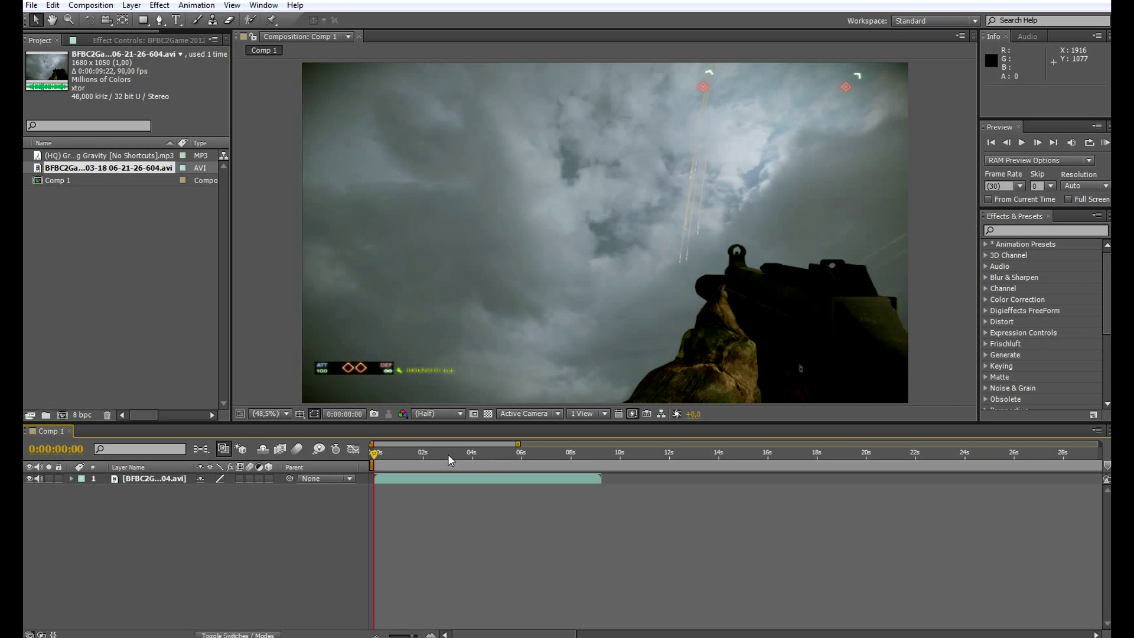
Step: Find 'twixtor' in Effects & Presets and apply the basic Twixtor effect to the gameplay layer
left_click(1026, 229)
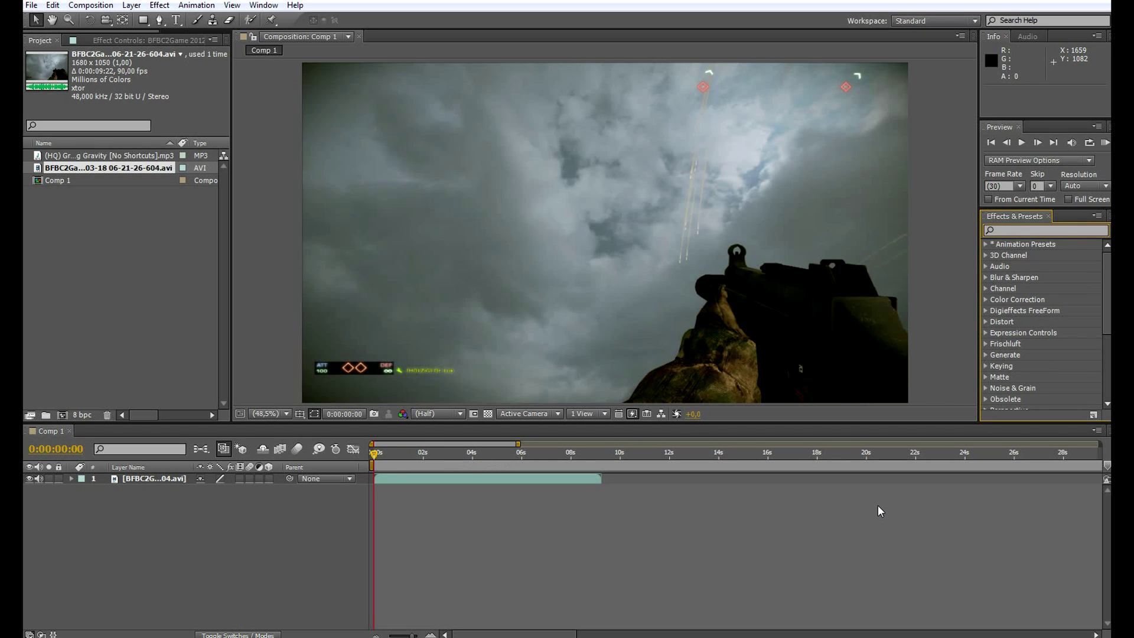
type("twixtor")
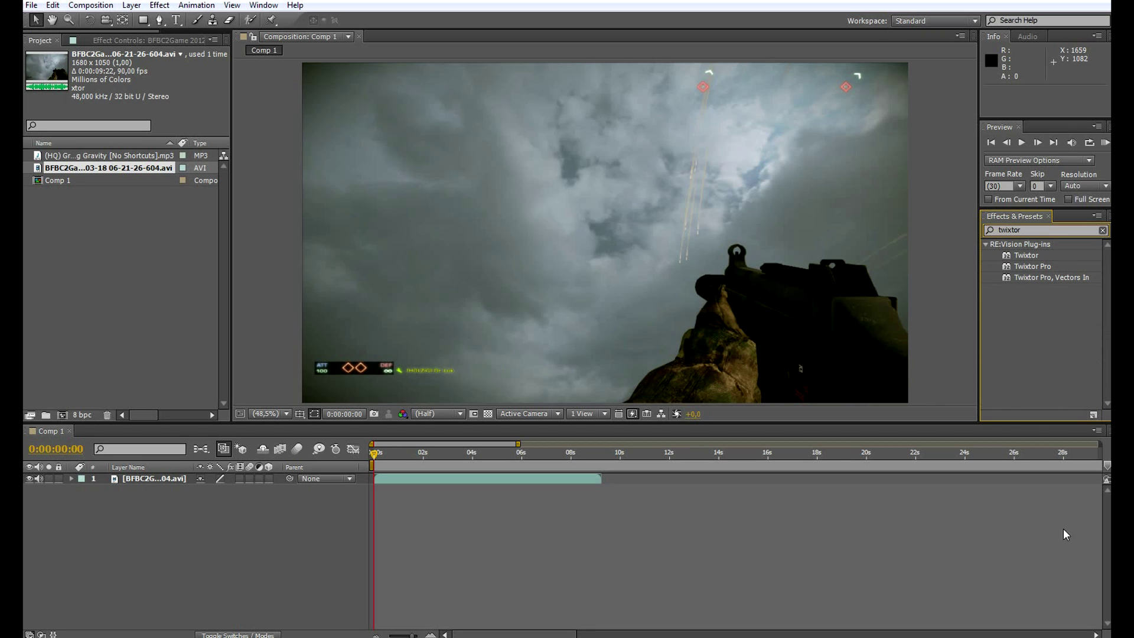
left_click(1026, 255)
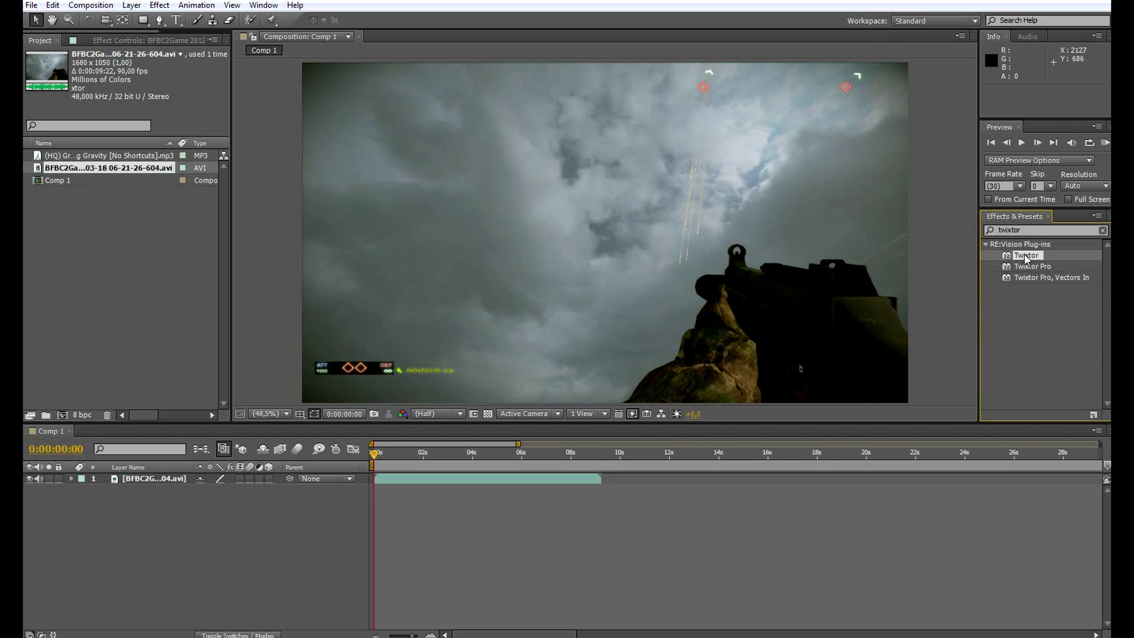
left_click_drag(1028, 257, 155, 478)
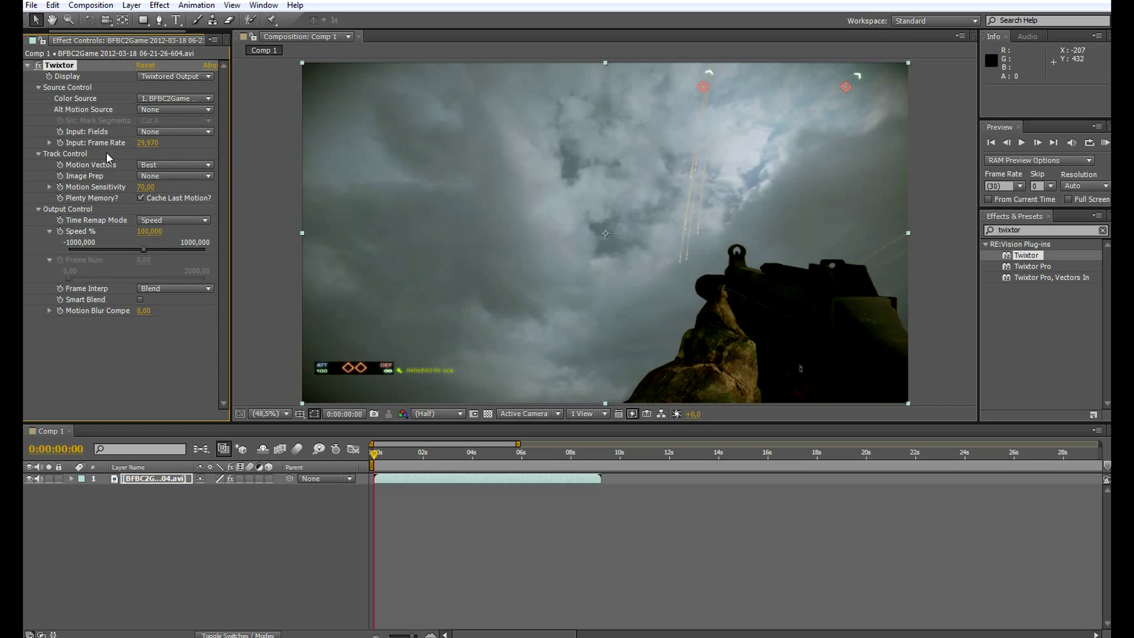
Step: Set Twixtor's input frame rate to 90 and its frame interpolation to Motion Weighted Blend
left_click(147, 143)
type("90")
key("Return")
left_click(176, 288)
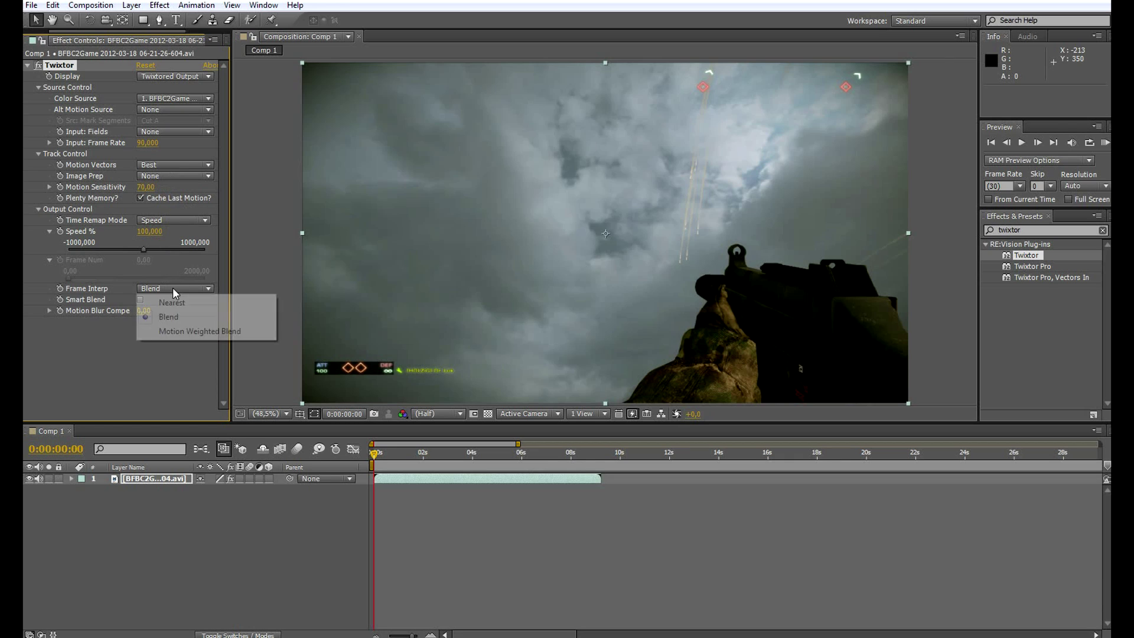
left_click(212, 333)
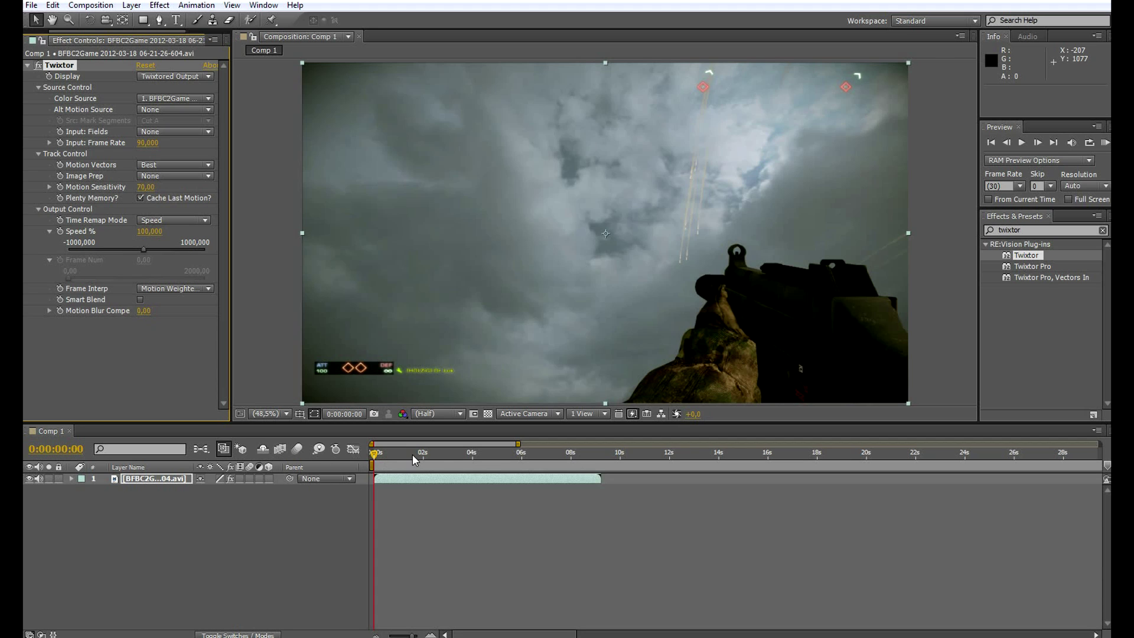
Step: Zoom the timeline into the first ten seconds and park the playhead near 0:00:04:22
left_click_drag(410, 454, 492, 473)
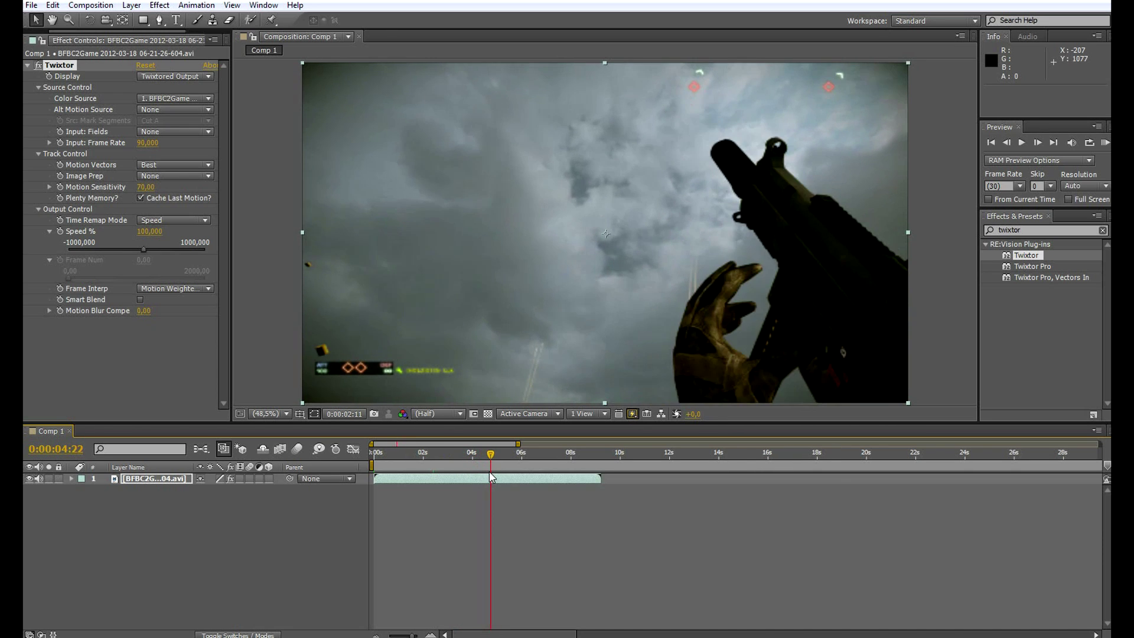
left_click_drag(490, 472, 490, 472)
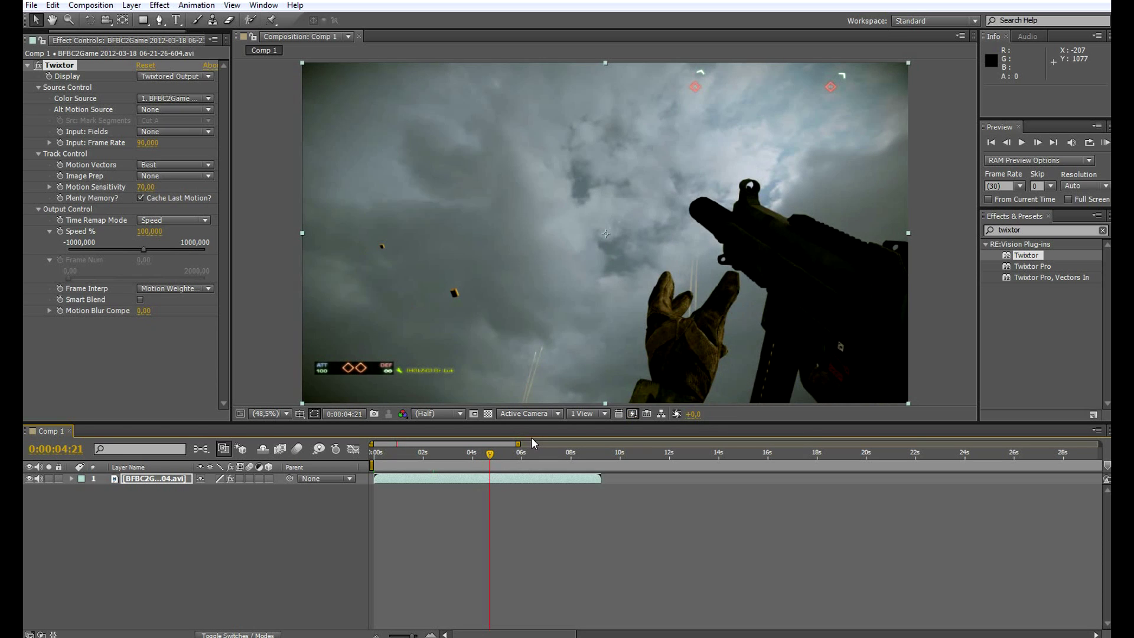
left_click_drag(517, 440, 388, 451)
mouse_move(548, 452)
left_mouse_down()
mouse_move(562, 454)
mouse_move(531, 464)
mouse_move(556, 472)
mouse_move(544, 472)
mouse_move(553, 461)
left_mouse_up()
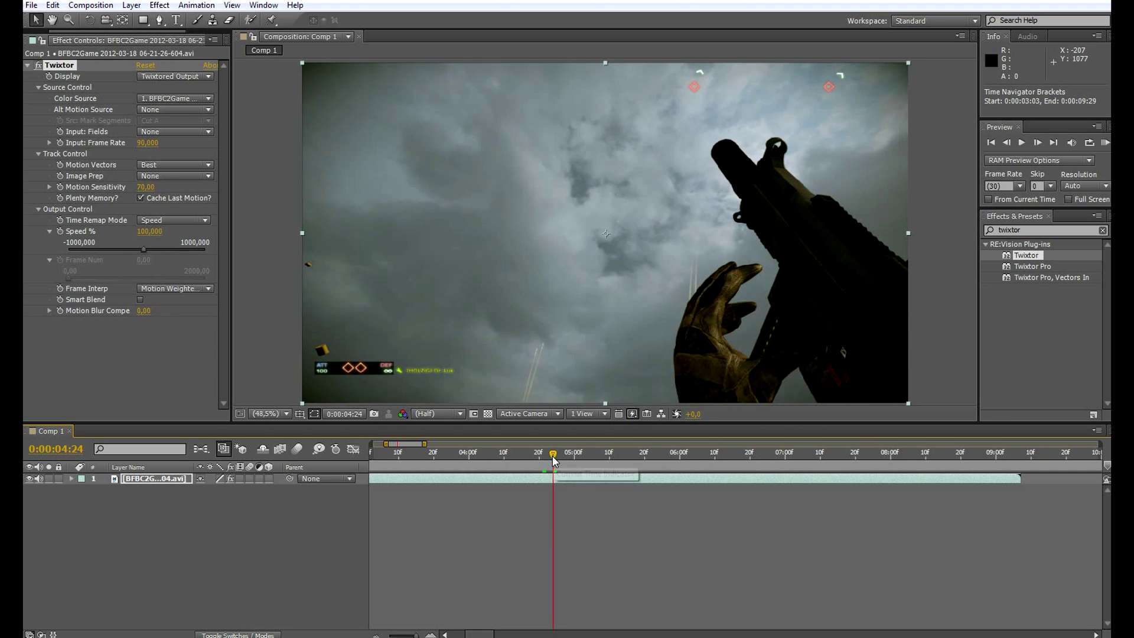
Step: Keyframe Twixtor Speed at 0:00:04:17, drop it to 5% at 0:00:04:25, and reveal the keyframes with U
left_click_drag(553, 461, 536, 459)
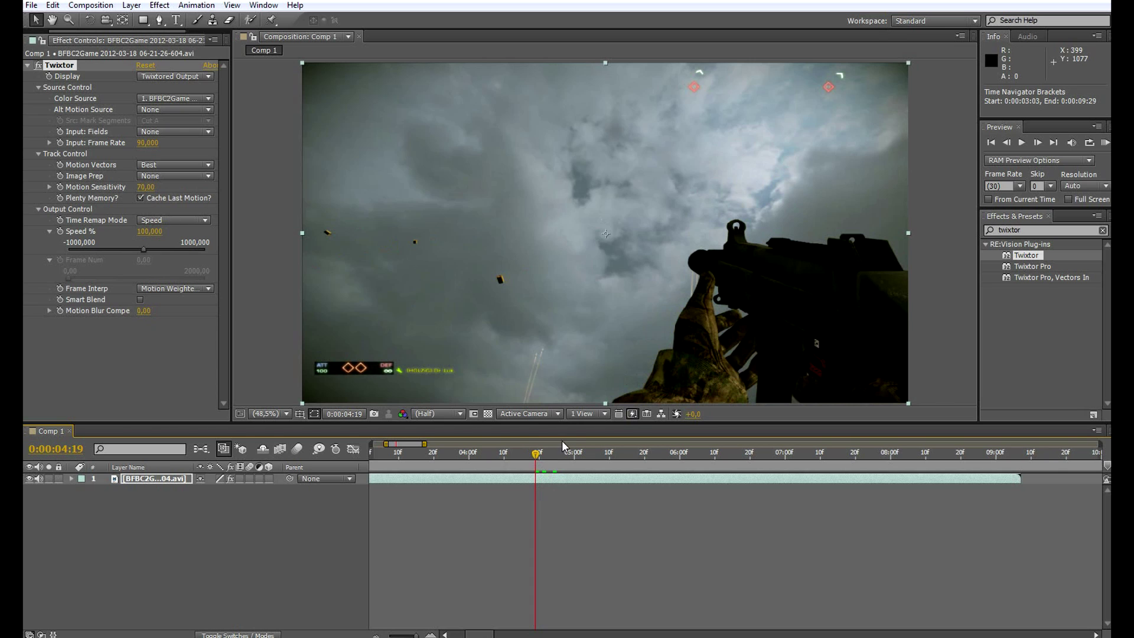
left_click_drag(532, 452, 528, 452)
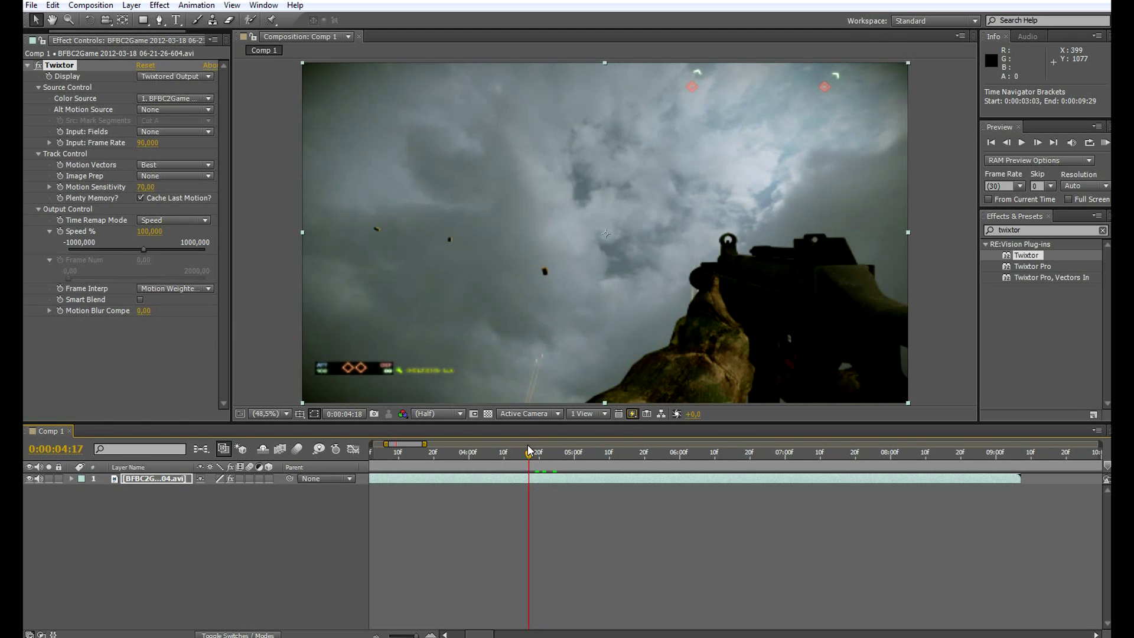
left_click(61, 232)
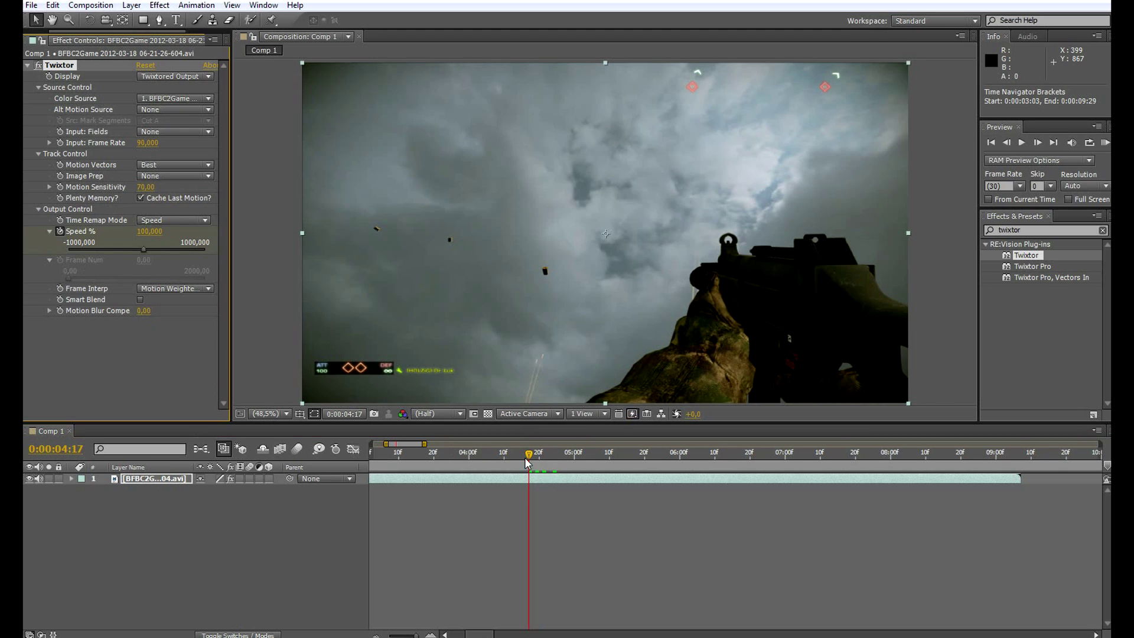
left_click_drag(534, 453, 555, 463)
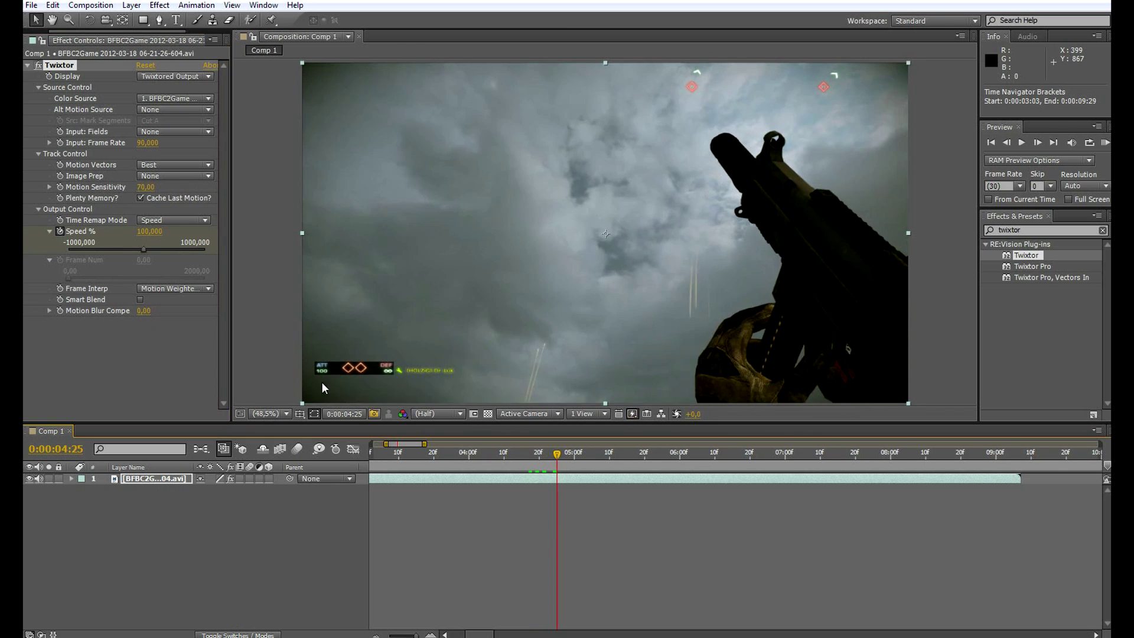
left_click(150, 233)
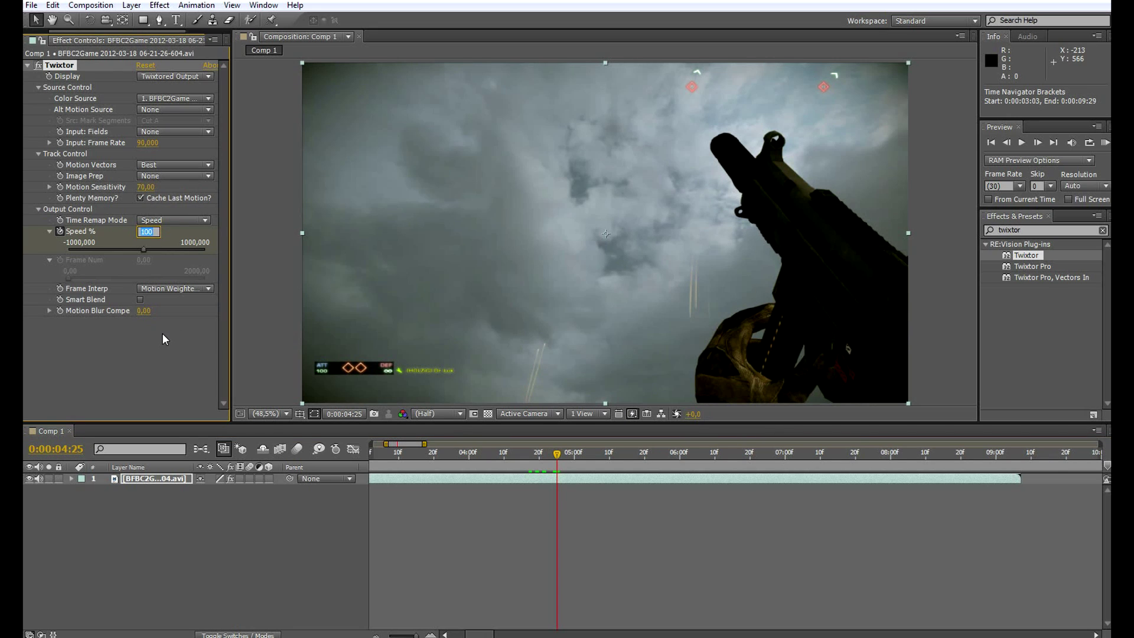
type("5")
key("Return")
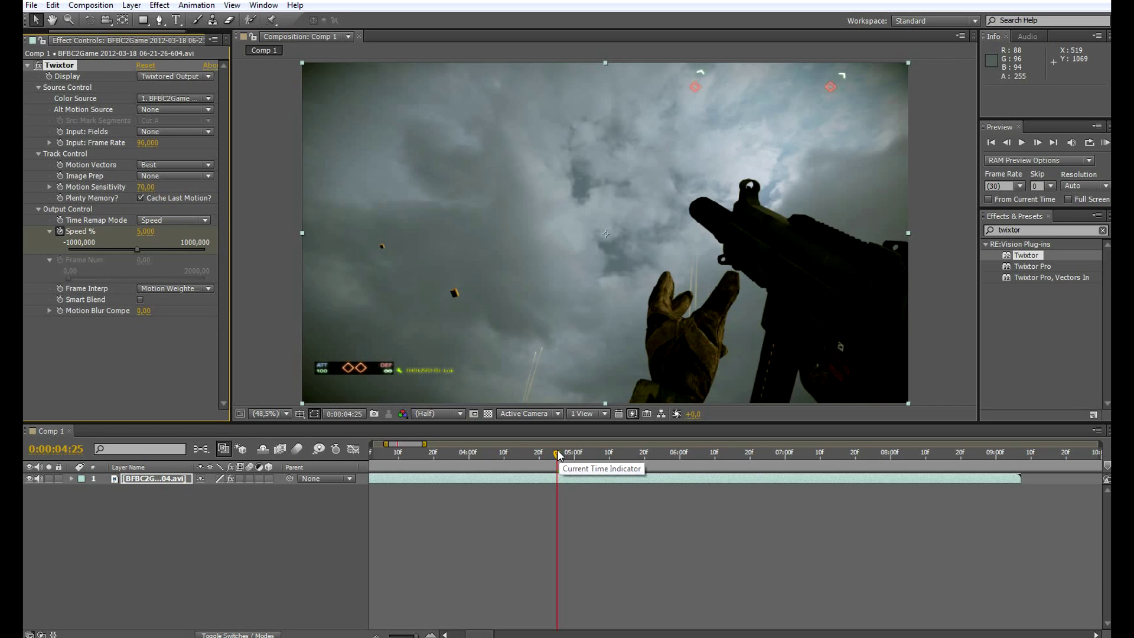
key("u")
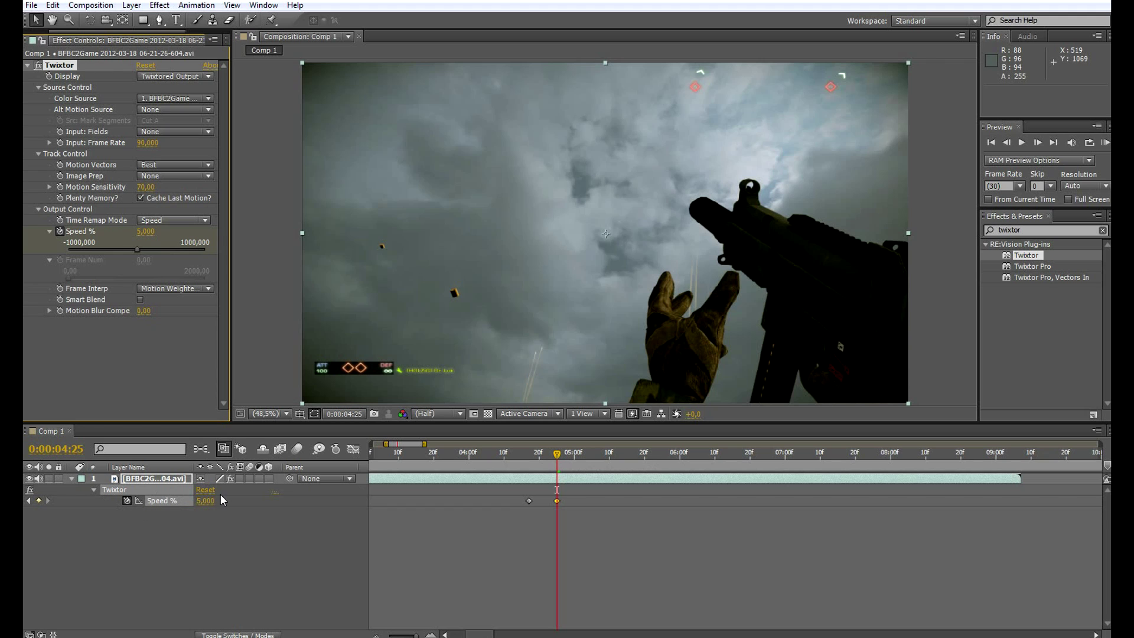
Step: Move the 5% Speed keyframe to 0:00:04:26 and scrub through the resulting slow-motion footage
left_click_drag(539, 452, 570, 502)
left_click_drag(576, 456, 561, 502)
left_click_drag(566, 457, 708, 473)
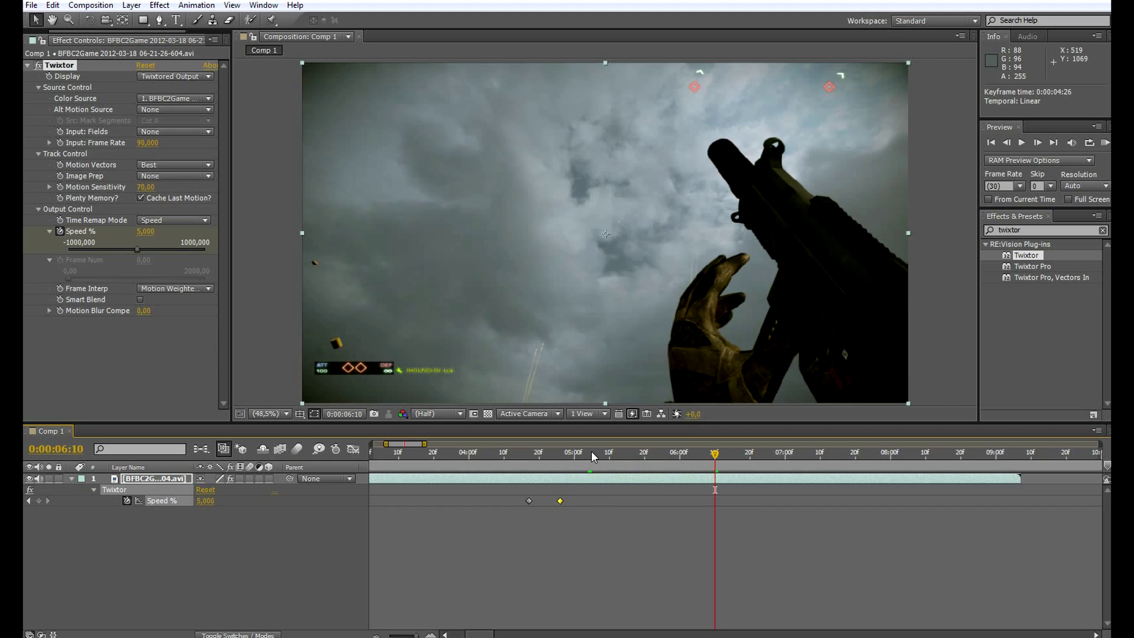
left_click_drag(591, 451, 682, 463)
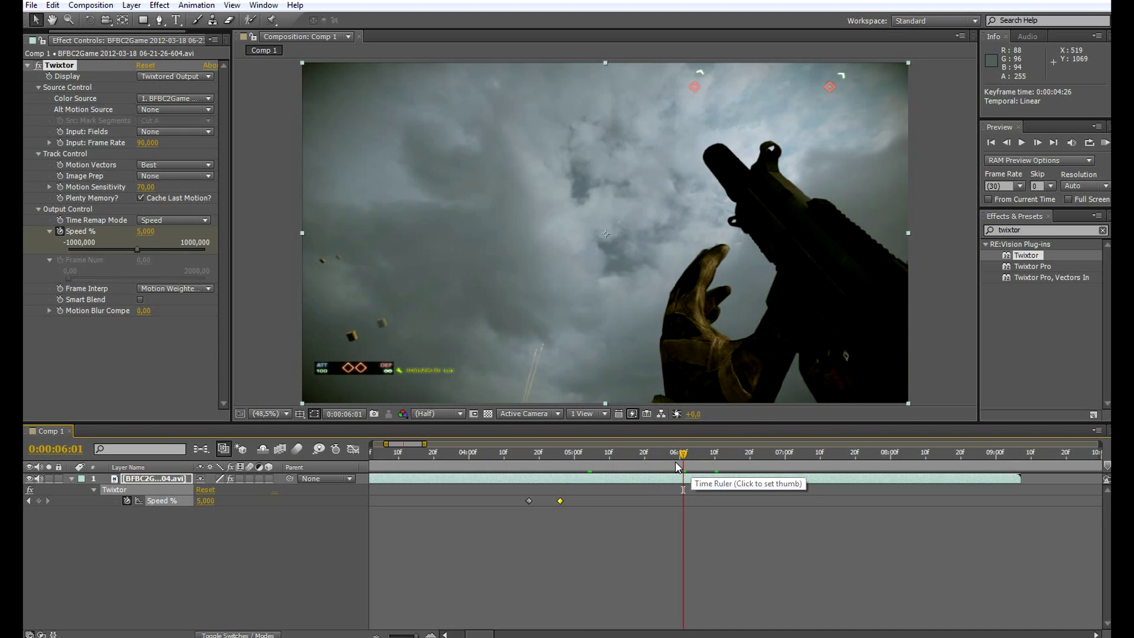
left_click_drag(556, 454, 732, 466)
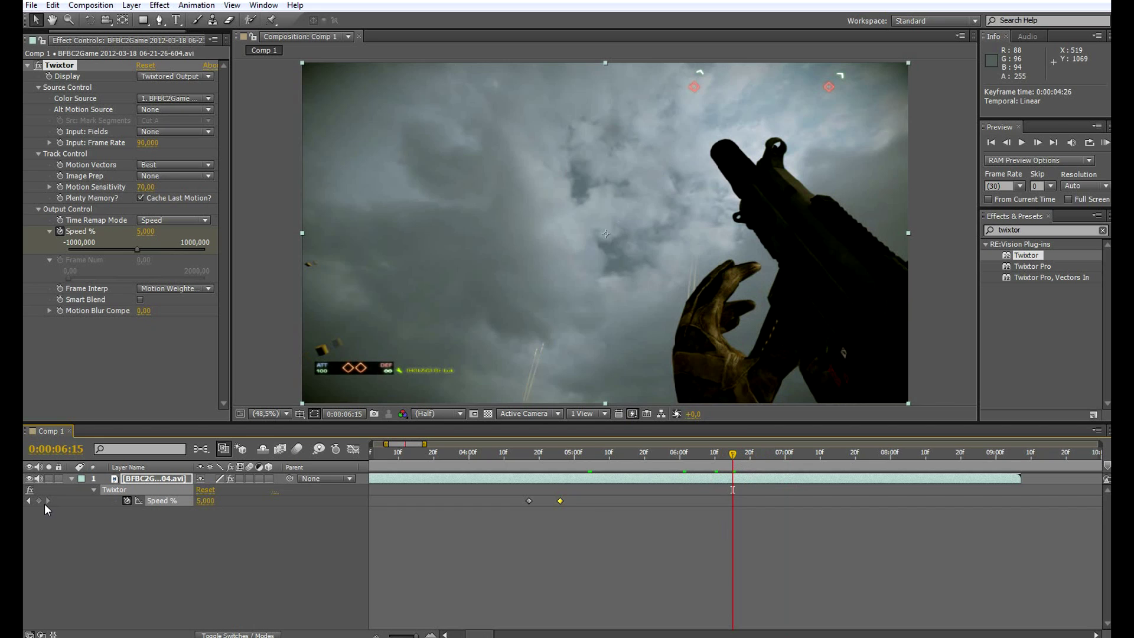
Step: Add a 100% Twixtor Speed keyframe at 0:00:06:17
left_click_drag(734, 454, 744, 461)
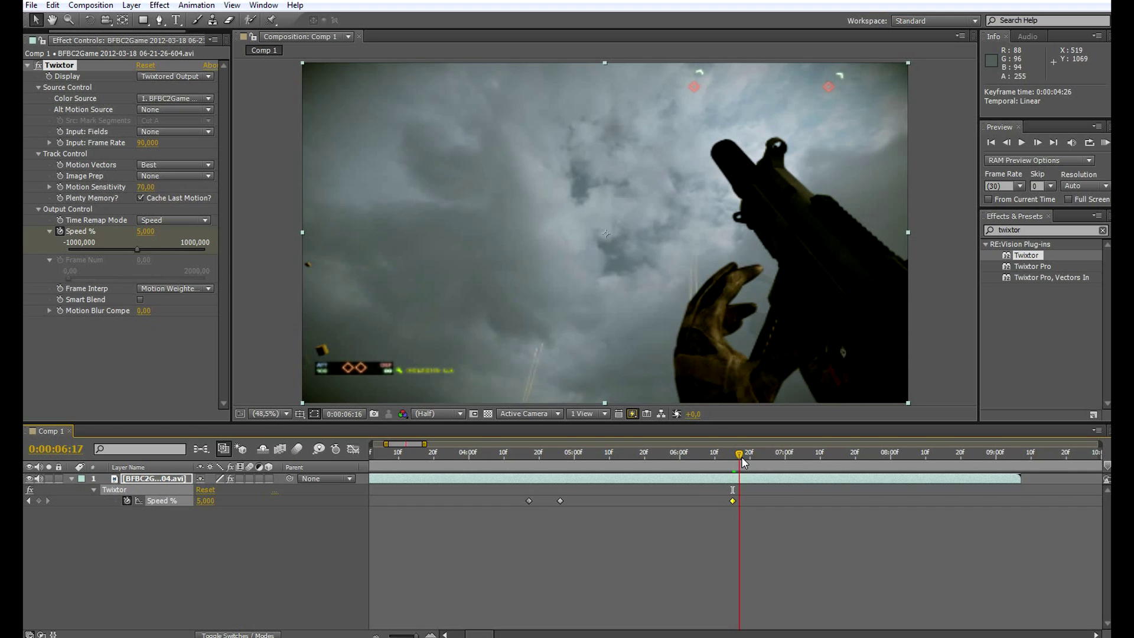
left_click(197, 501)
type("100")
key("Return")
Step: Add a 5% Speed keyframe at 0:00:07:02, preview it, and return to the 06:17 keyframe
left_click(761, 453)
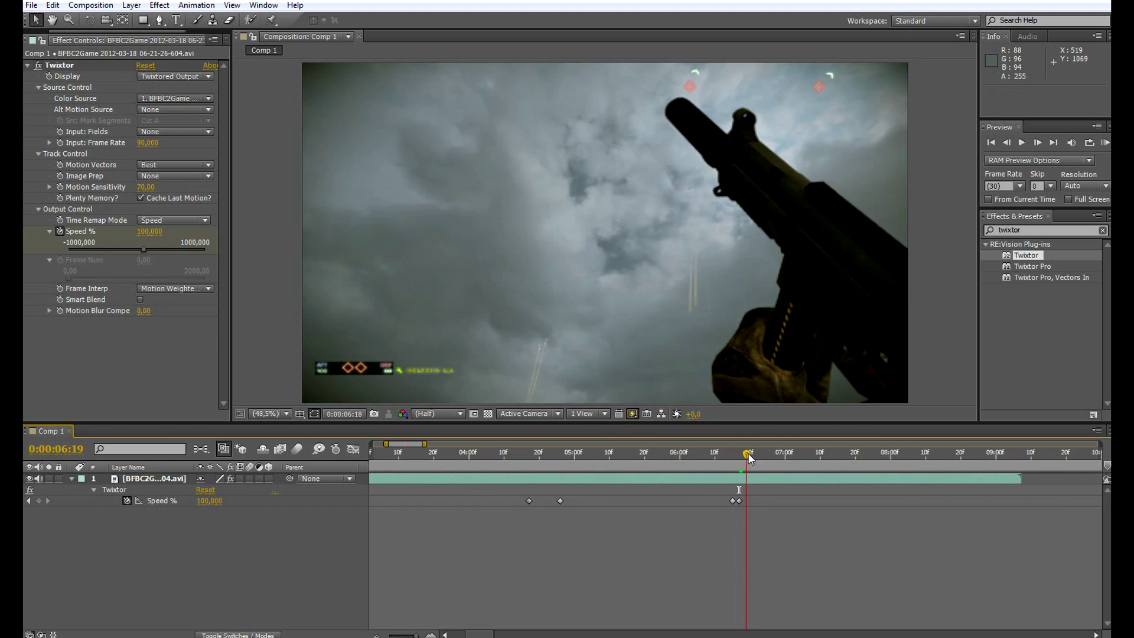
left_click_drag(763, 461, 792, 468)
left_click(208, 501)
type("5")
key("Return")
left_click_drag(794, 454, 811, 471)
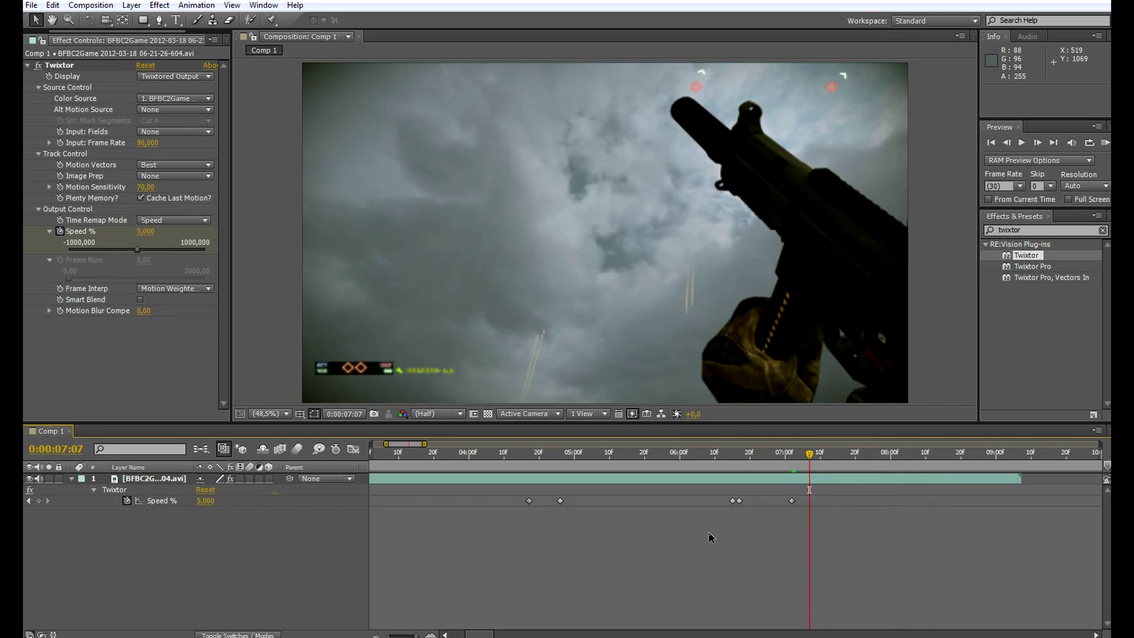
left_click(739, 501)
left_click(739, 453)
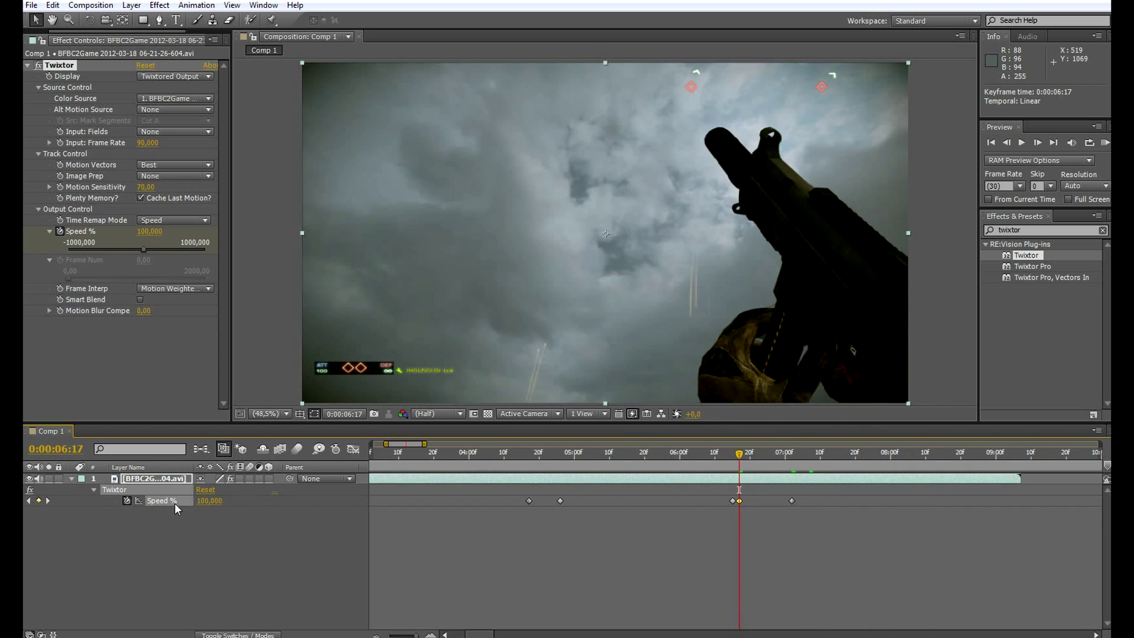
Step: Try 200% and then 150% on the 06:17 Speed keyframe, previewing past 07:02
left_click(209, 501)
type("200")
left_click(276, 531)
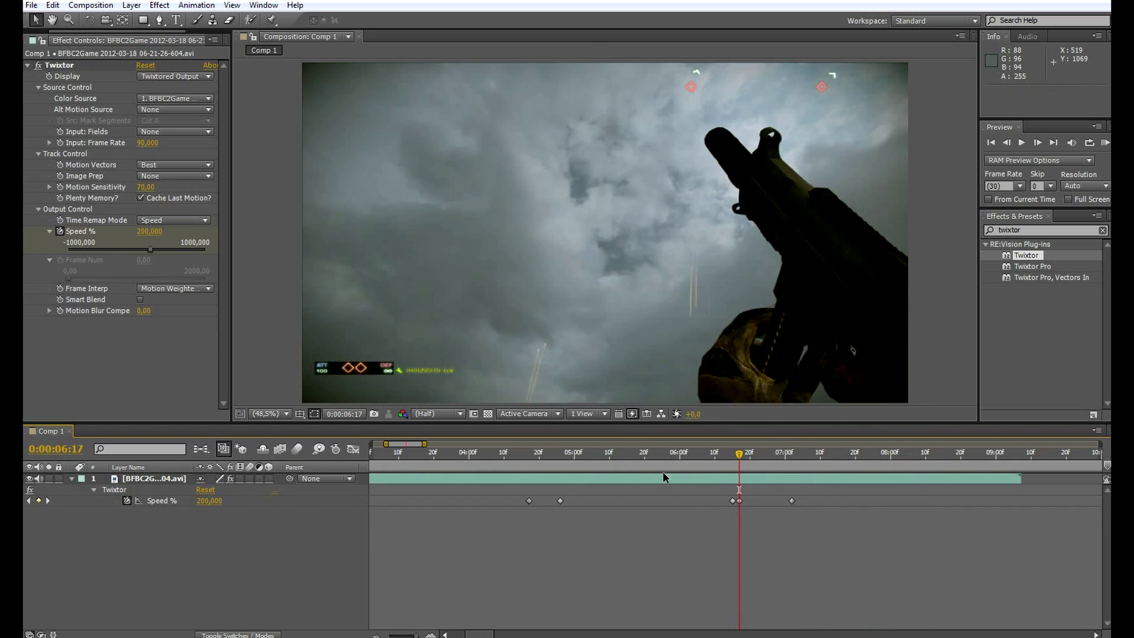
left_click_drag(746, 460, 788, 479)
double_click(738, 501)
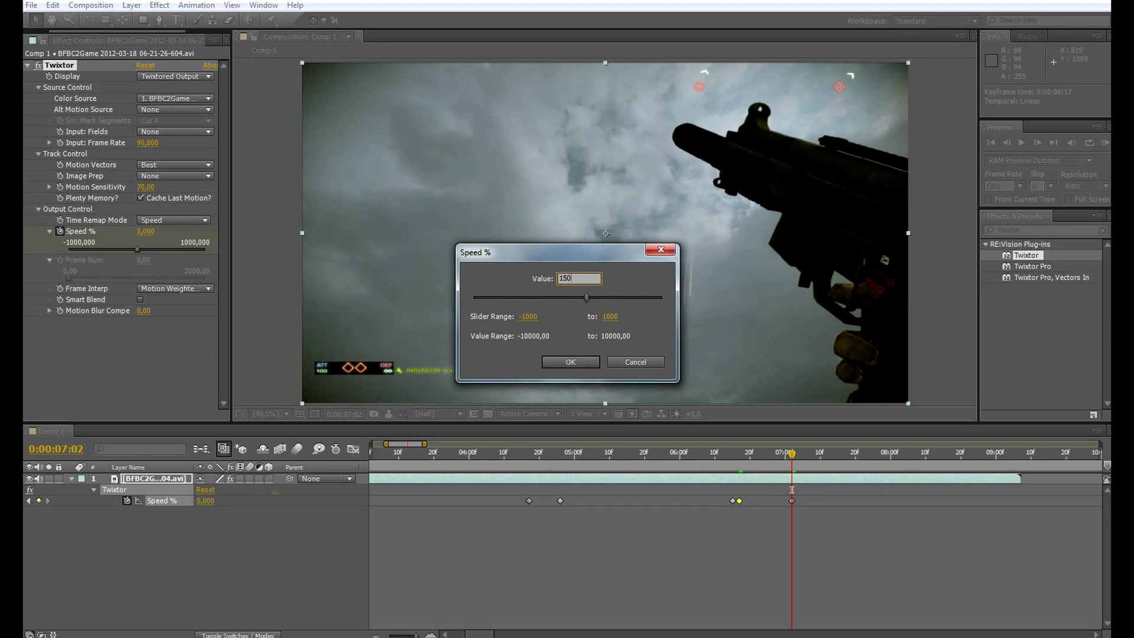
key("Return")
left_click_drag(774, 470, 919, 459)
Step: Re-set the 06:17 keyframe to 160%, then to another revised Speed value, scrubbing each result
double_click(739, 500)
type("160")
key("Return")
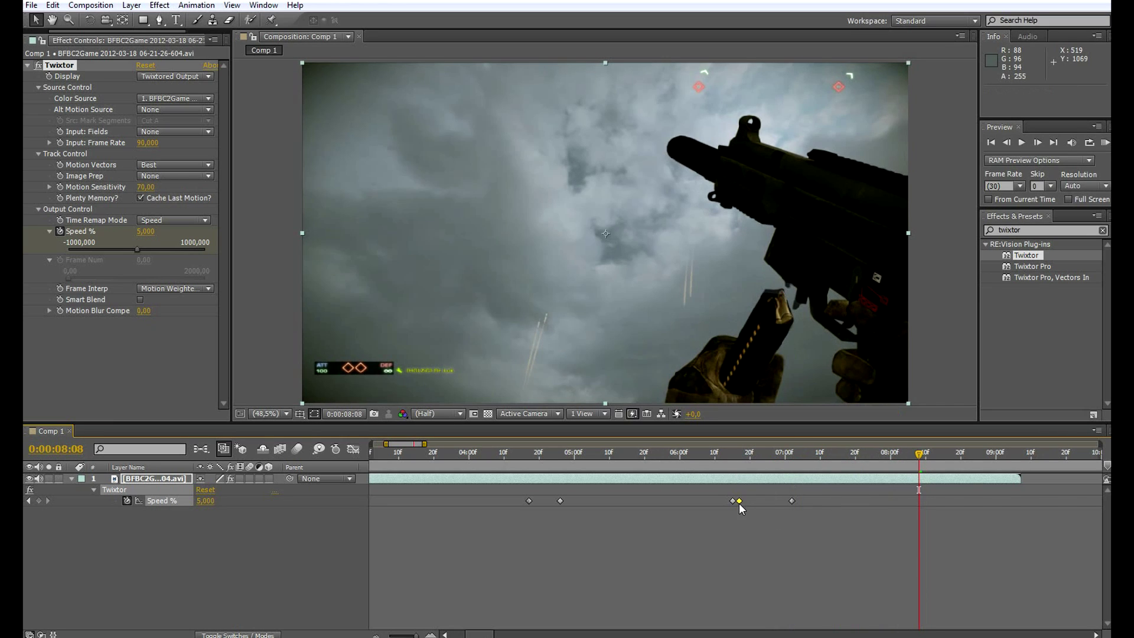
left_click_drag(791, 454, 846, 475)
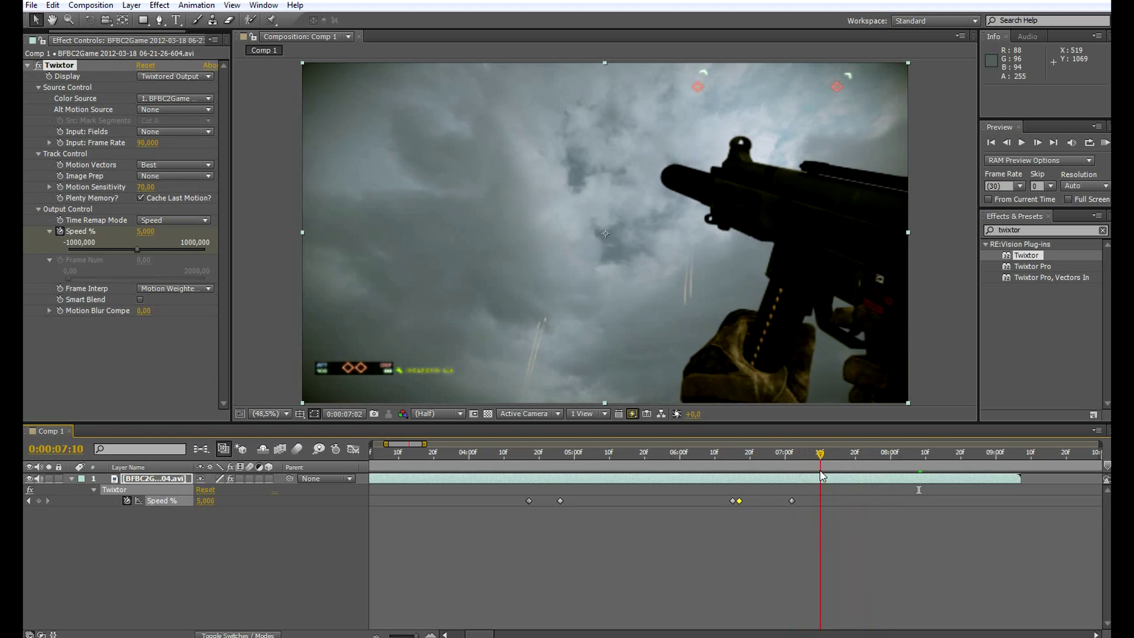
left_click(792, 501)
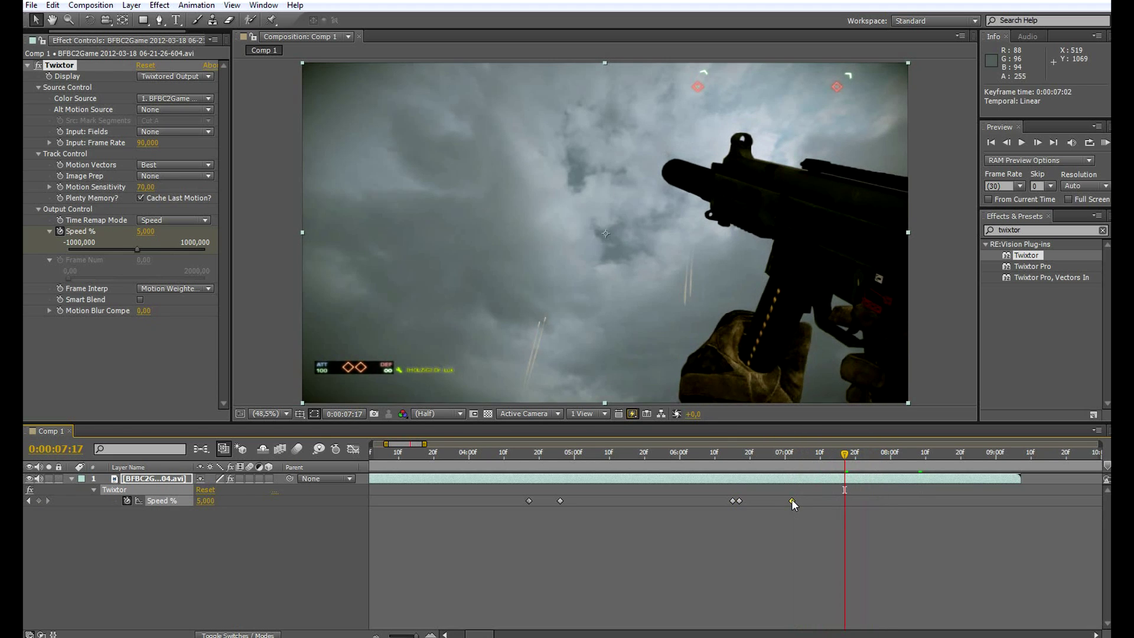
double_click(739, 501)
type("180")
key("Return")
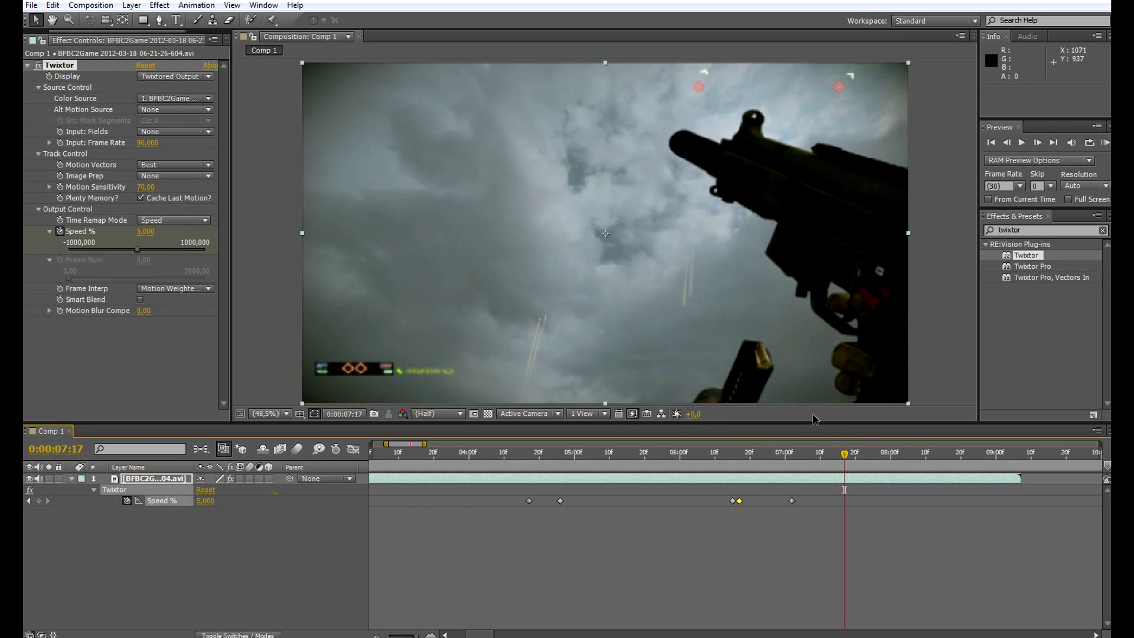
mouse_move(792, 452)
left_mouse_down()
mouse_move(867, 473)
mouse_move(790, 466)
mouse_move(907, 475)
mouse_move(772, 433)
mouse_move(821, 434)
mouse_move(801, 431)
left_mouse_up()
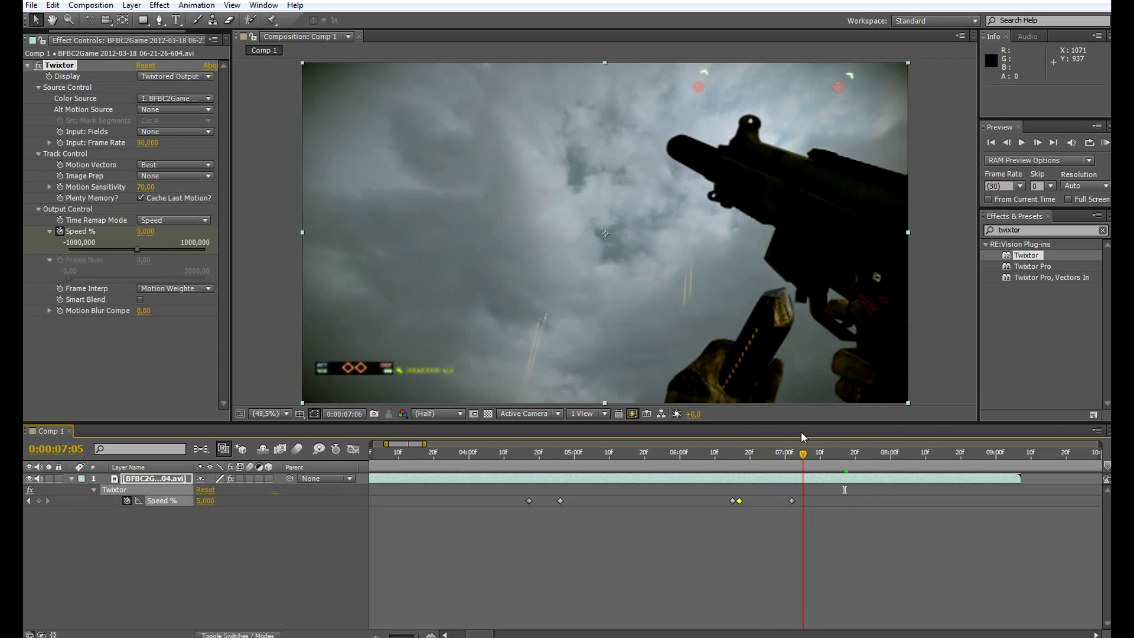
Step: Change the Speed keyframe value at 06:17 to 18
double_click(739, 500)
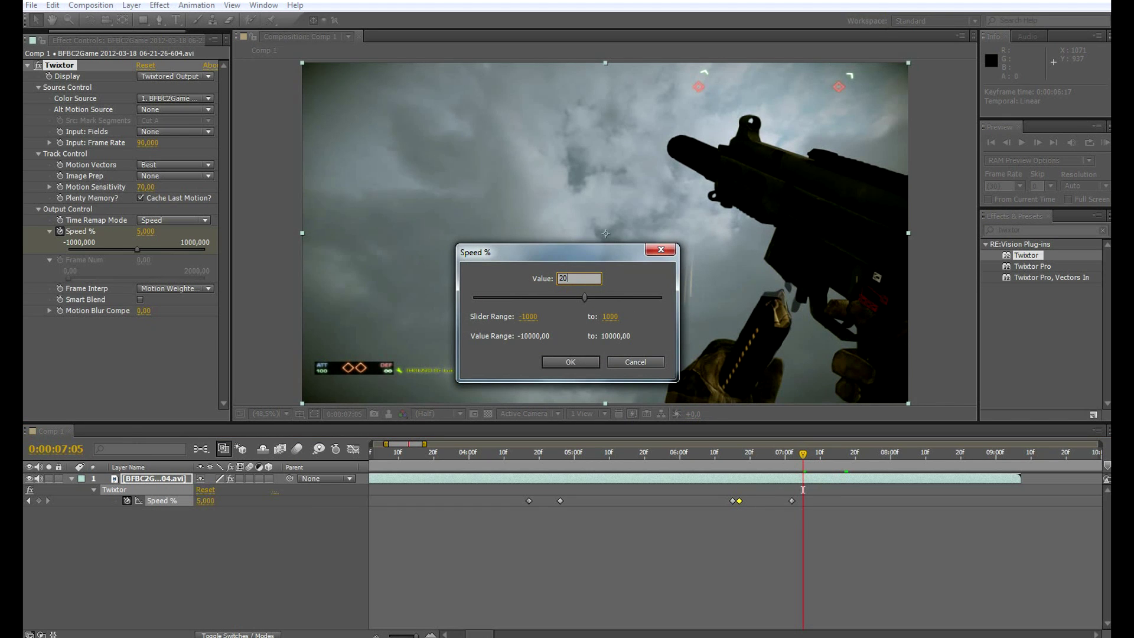
type("18")
key("Return")
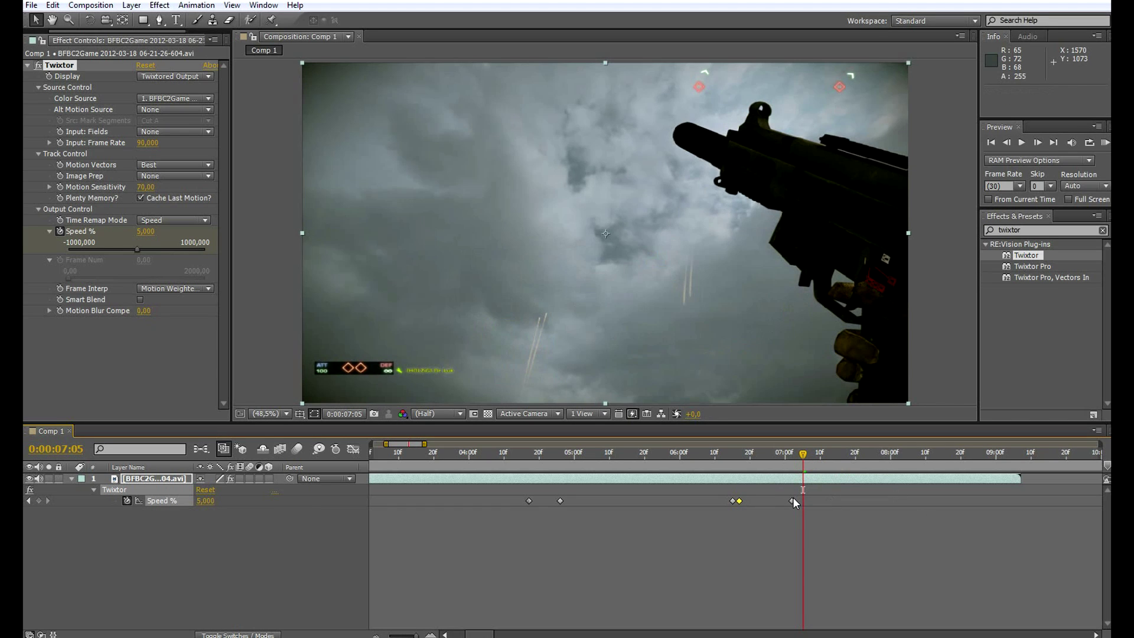
Step: Move the 5% Speed keyframe to 0:00:07:01 and preview the speed ramp
left_click(790, 500)
left_click_drag(786, 498, 784, 496)
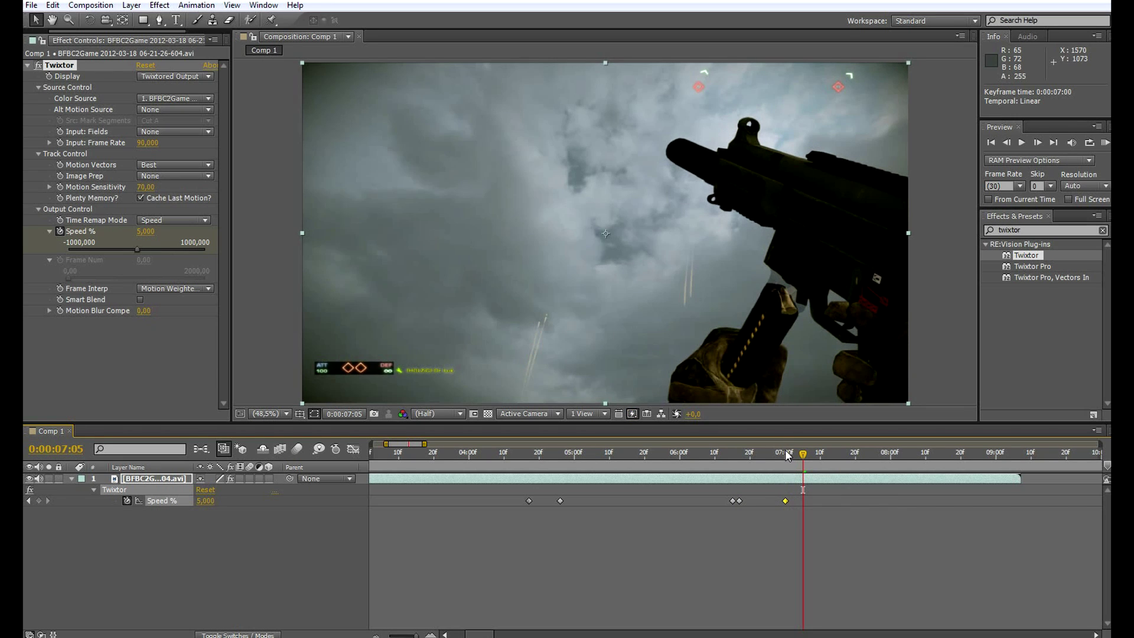
key("space")
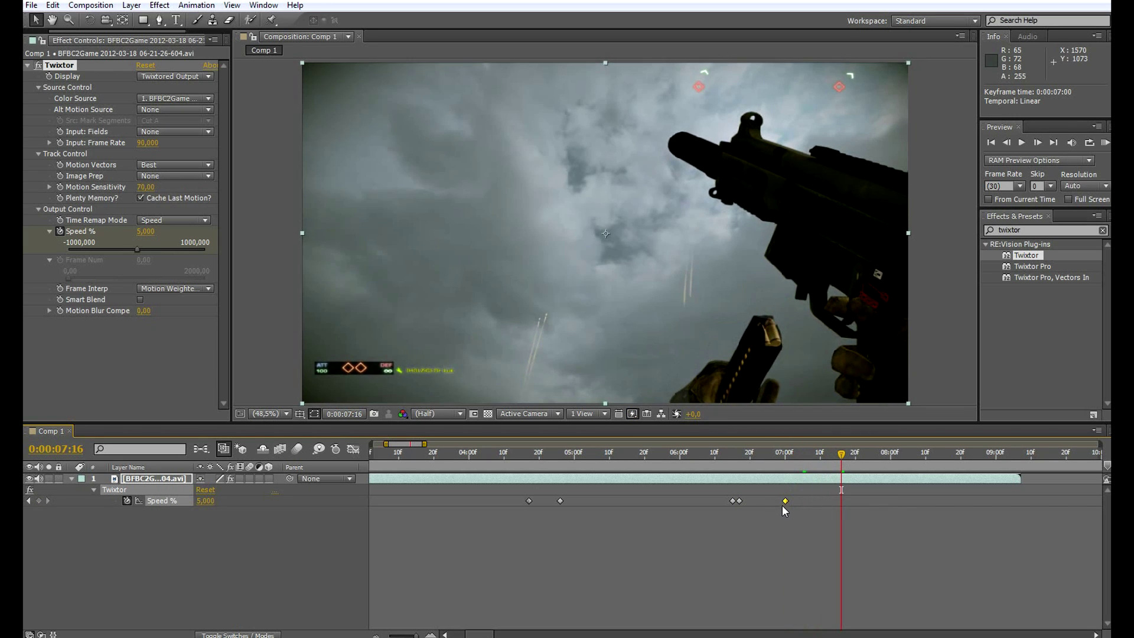
left_click_drag(785, 500, 789, 501)
left_click_drag(798, 459, 831, 497)
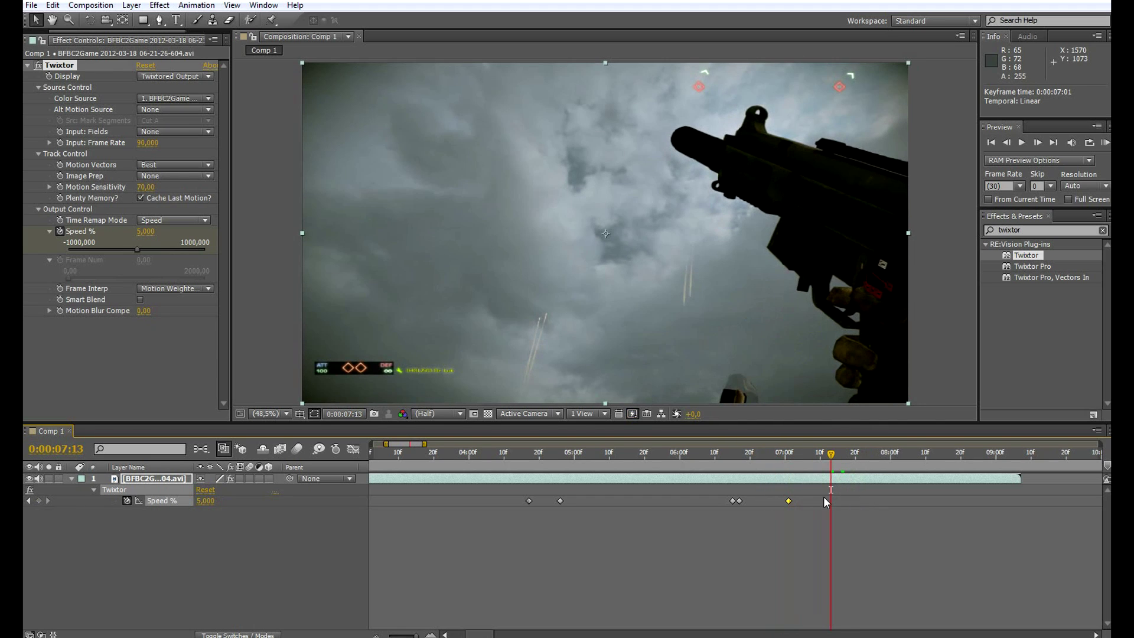
Step: Review the first slow-motion section, zoom the timeline out, and scrub near the end around 0:00:08:19
left_click_drag(470, 474, 805, 558)
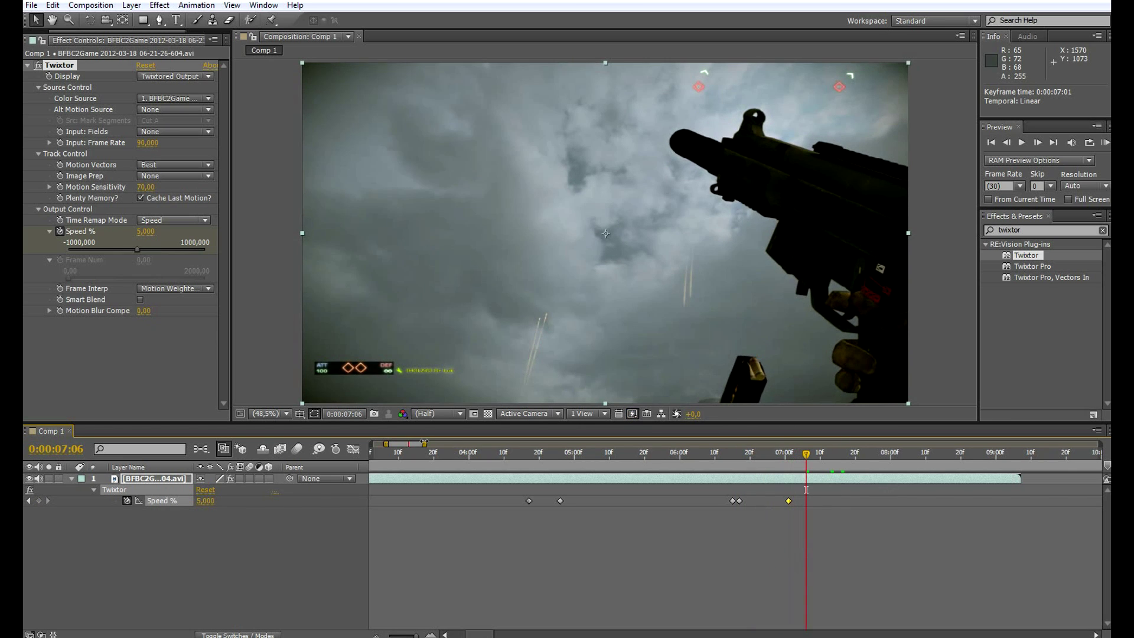
left_click_drag(867, 449, 947, 447)
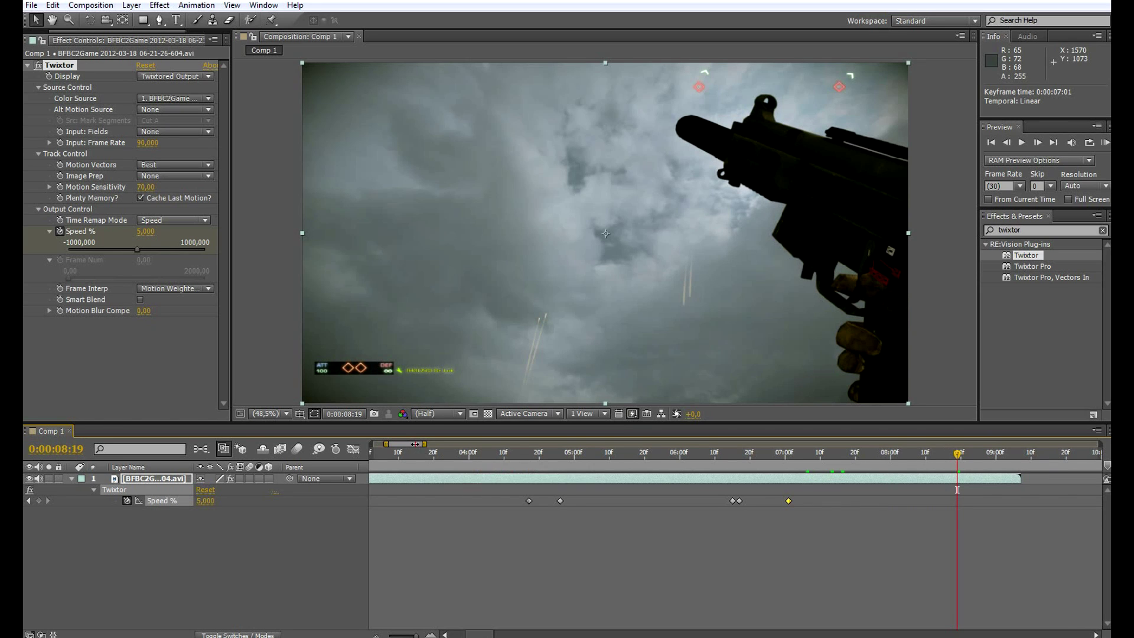
left_click_drag(424, 444, 445, 444)
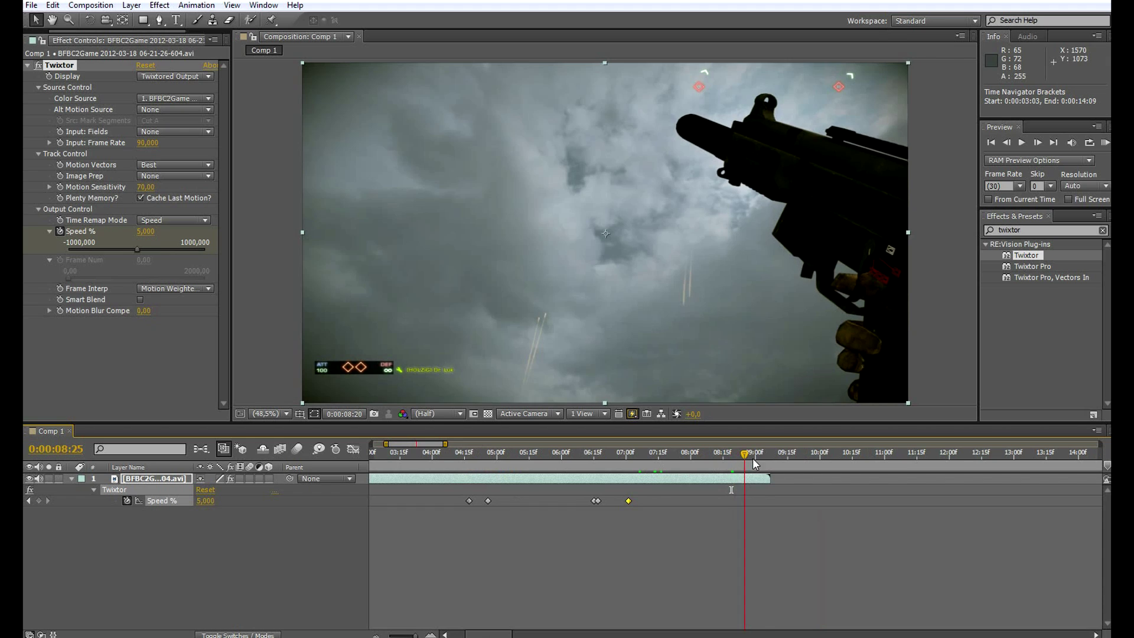
left_click_drag(757, 460, 734, 490)
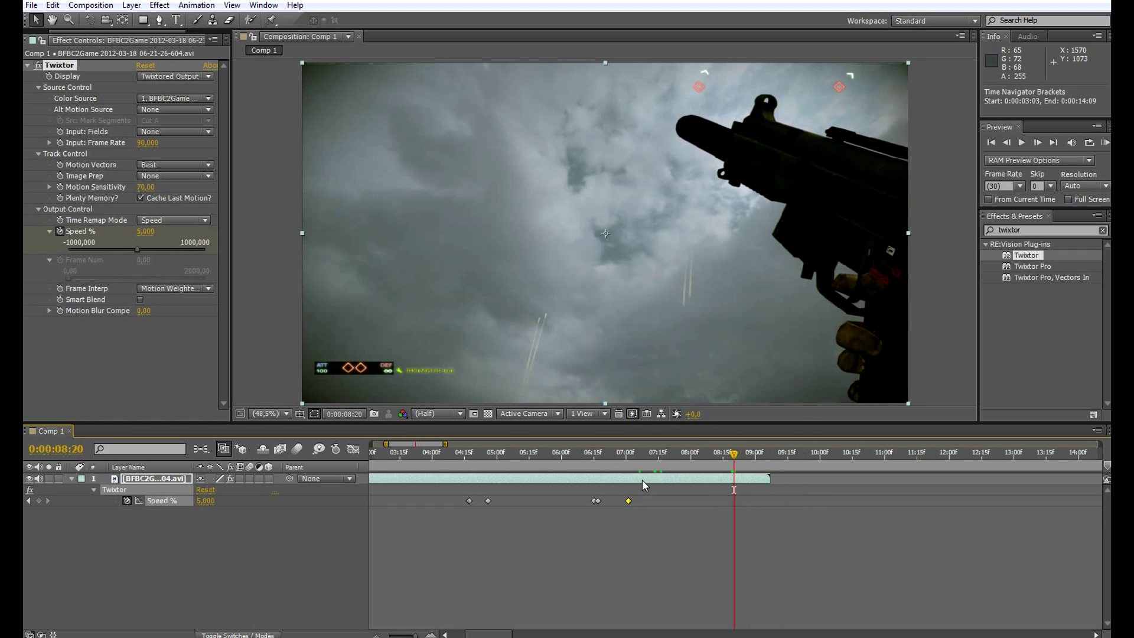
Step: Enable Time Remapping on the gameplay layer and extend its out point to the comp's end
right_click(636, 480)
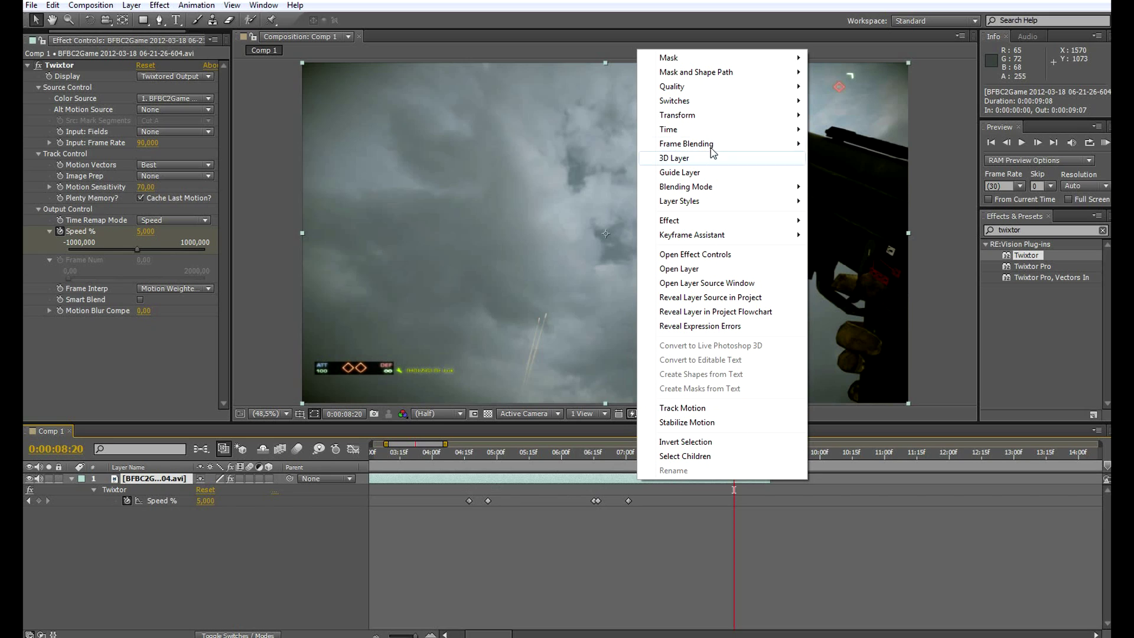
mouse_move(772, 132)
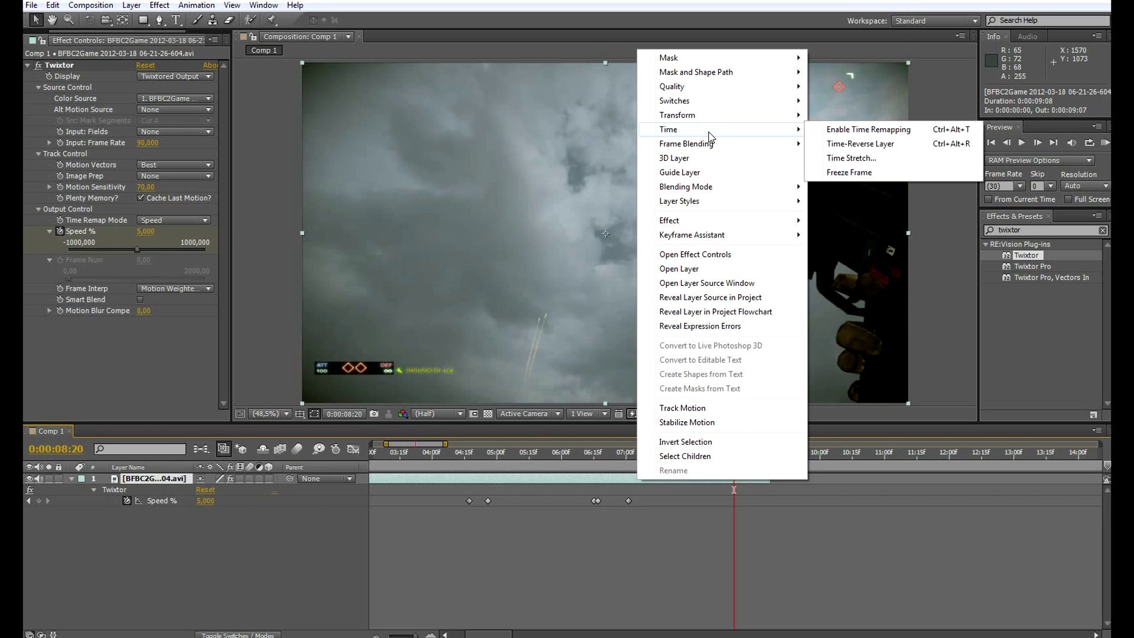
left_click(866, 134)
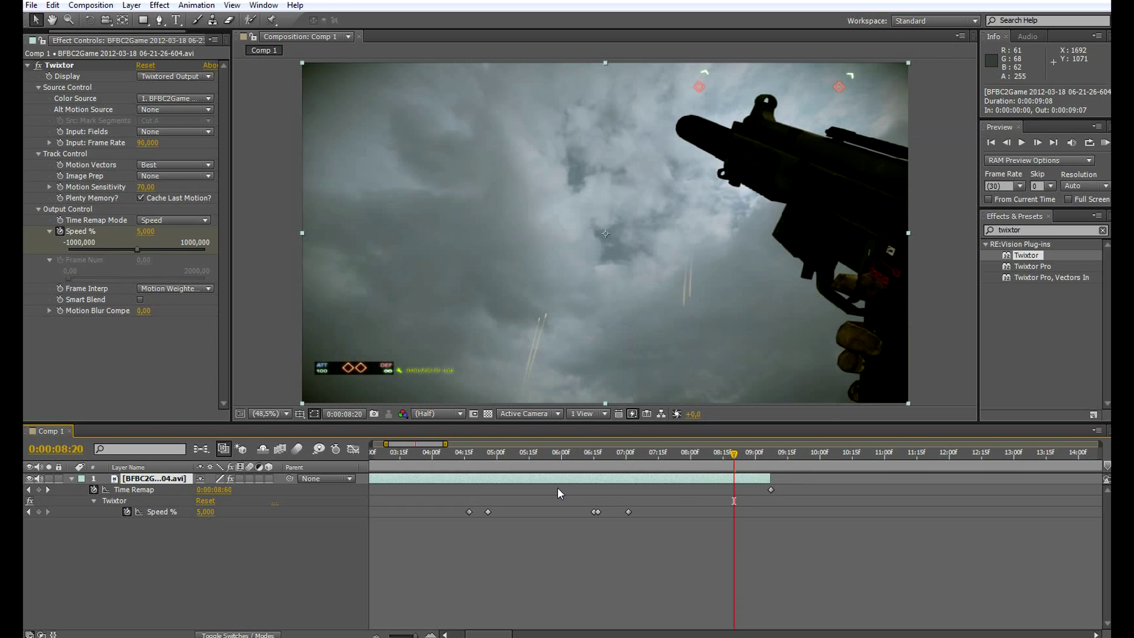
left_click_drag(771, 478, 1084, 466)
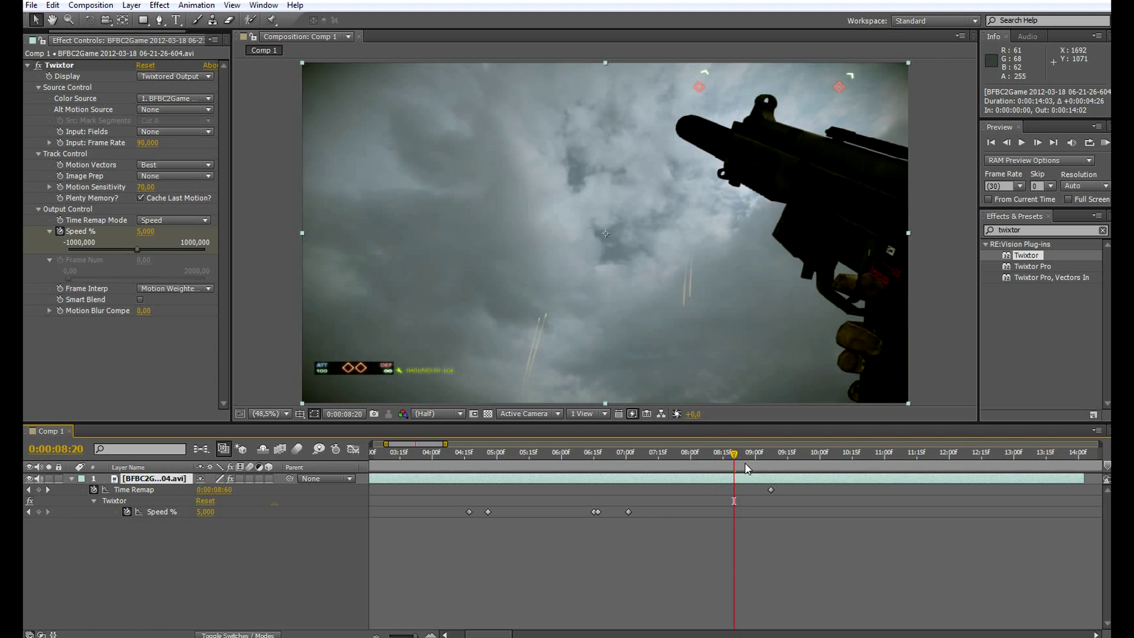
Step: At 0:00:09:02, inspect the last Time Remap keyframe value without changing it
left_click_drag(743, 458, 761, 473)
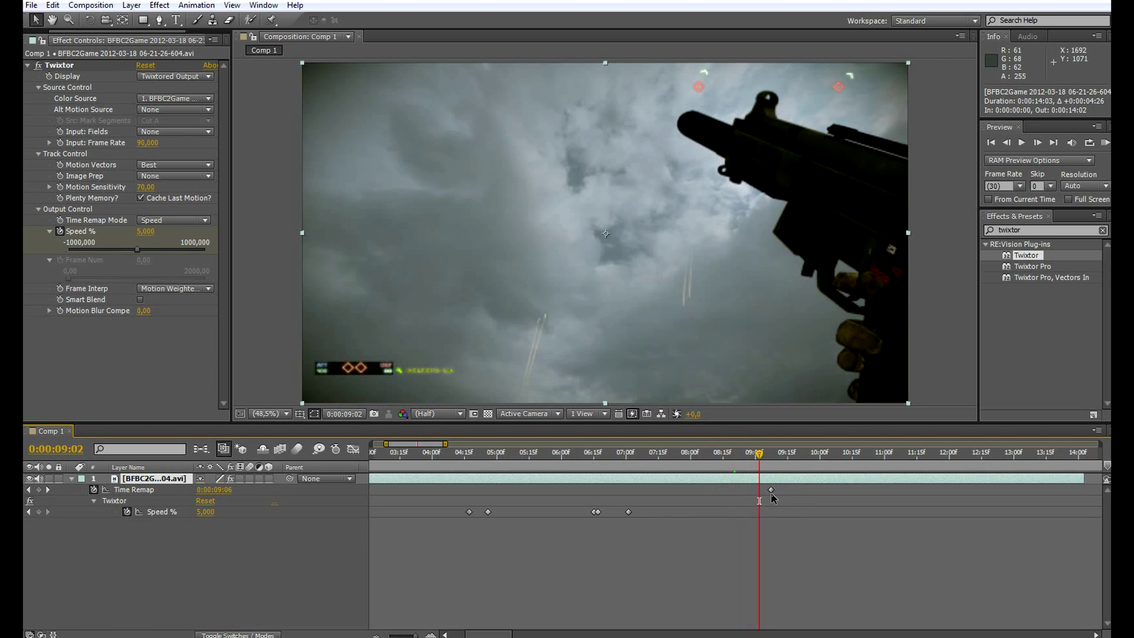
double_click(771, 490)
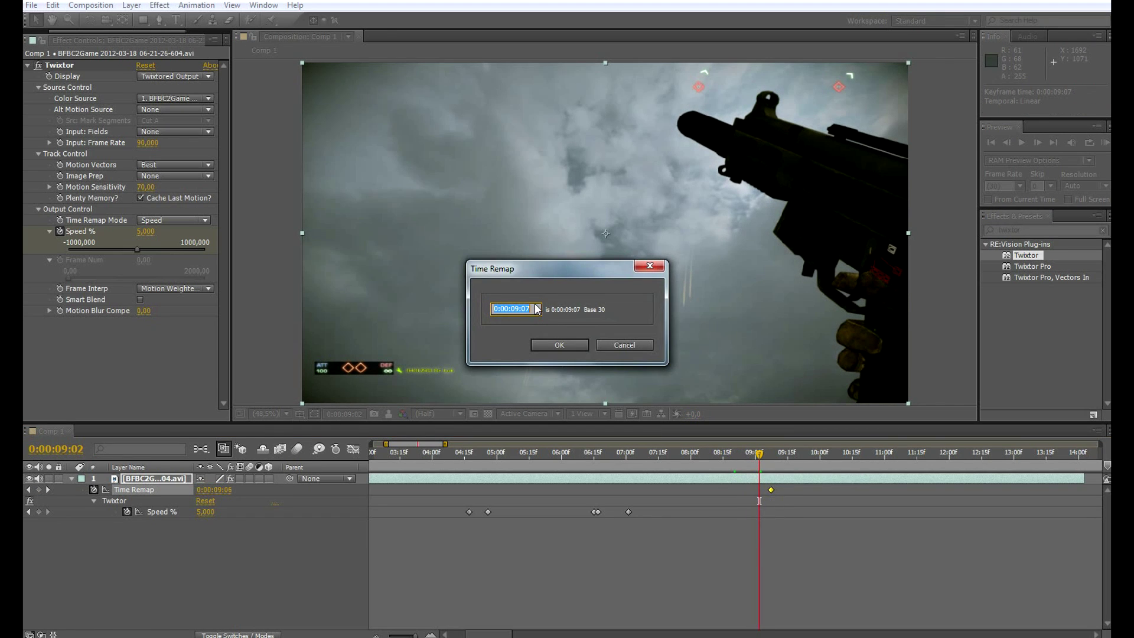
left_click(647, 345)
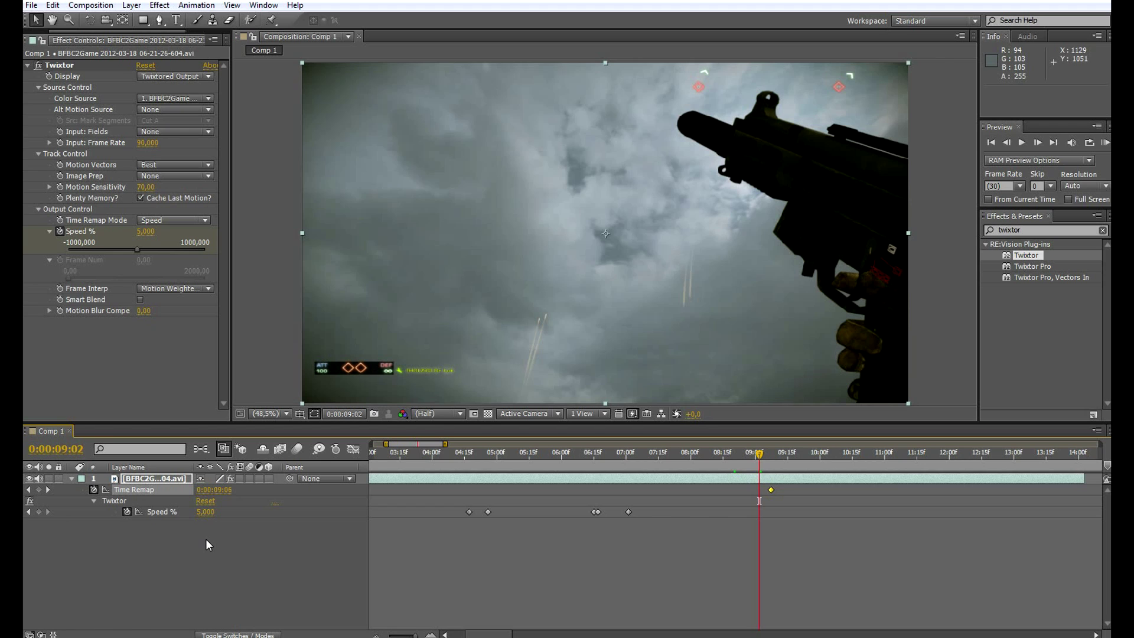
left_click_drag(459, 453, 469, 454)
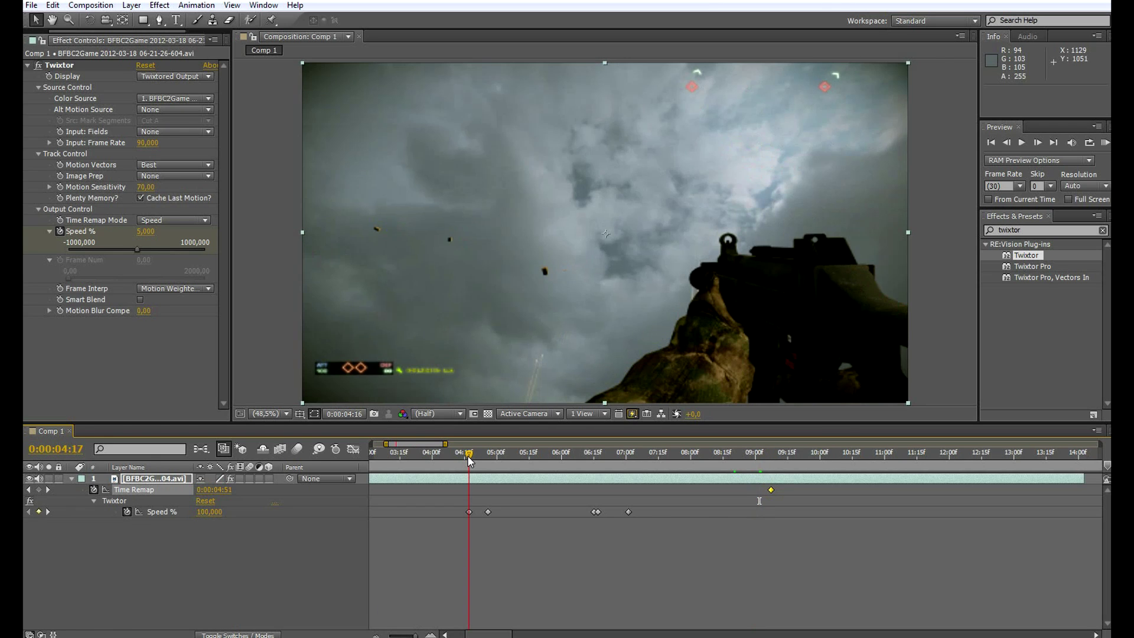
left_click(484, 477)
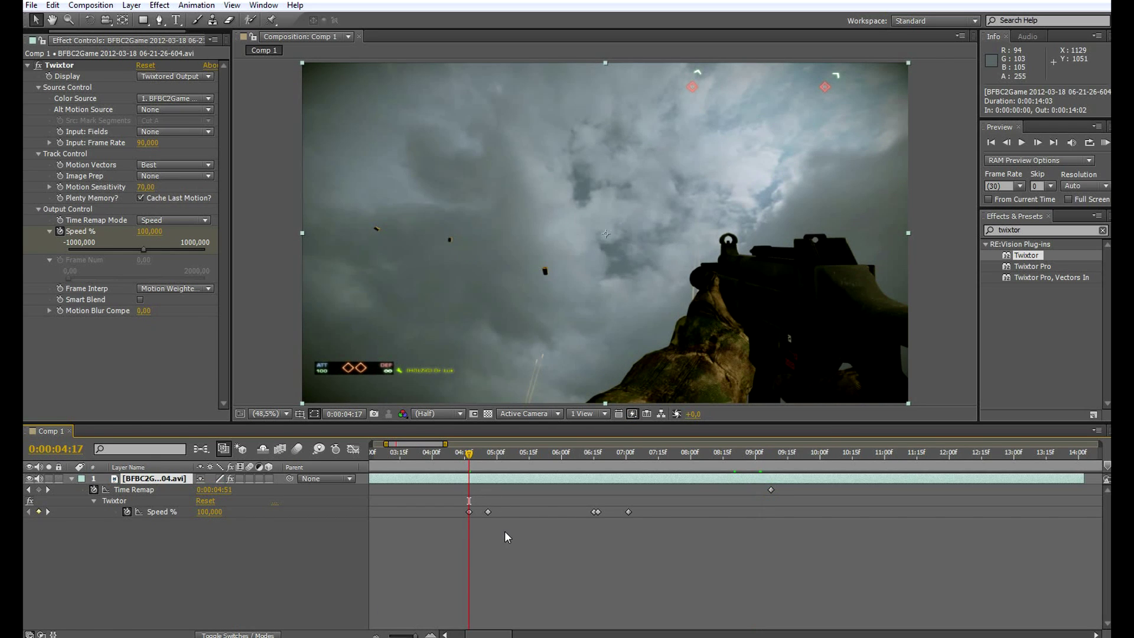
key("ctrl+d")
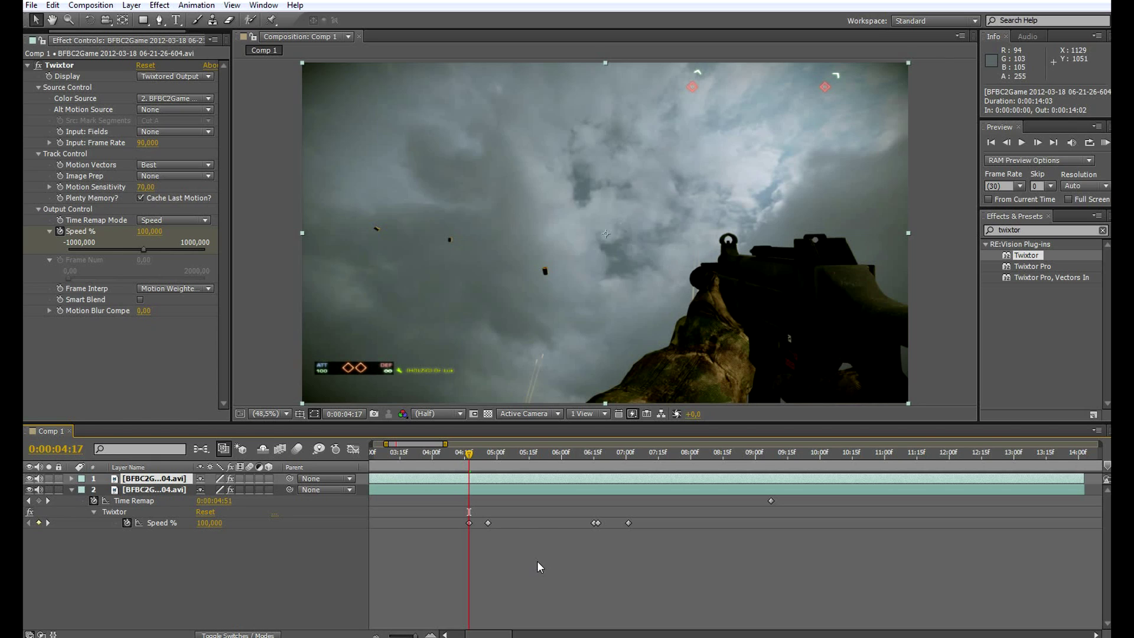
key("ctrl+shift+d")
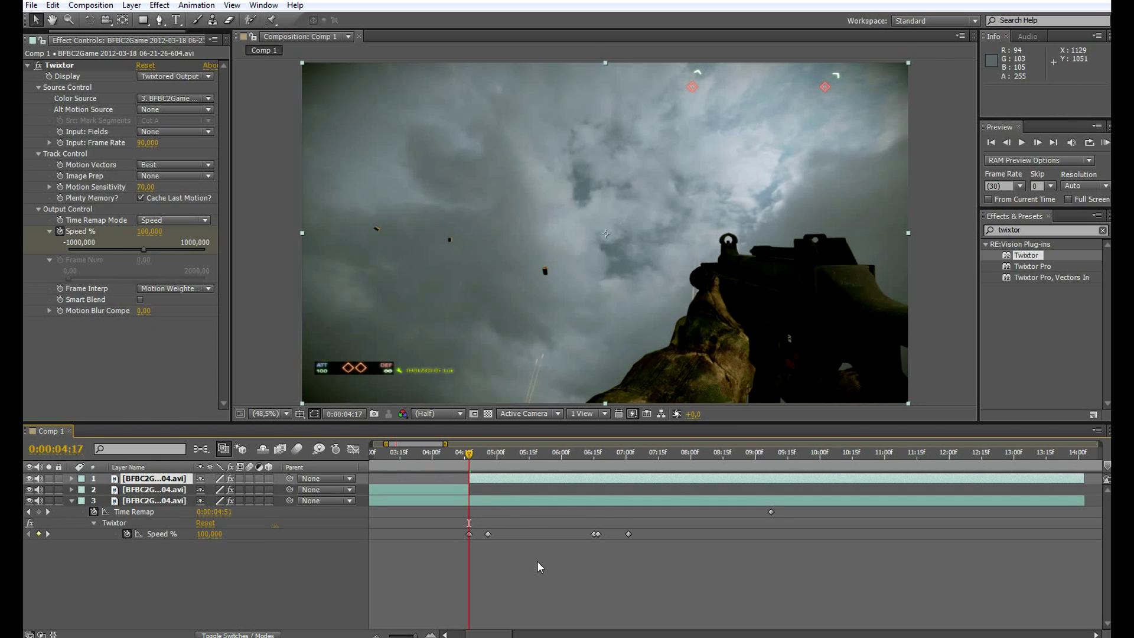
left_click(458, 489)
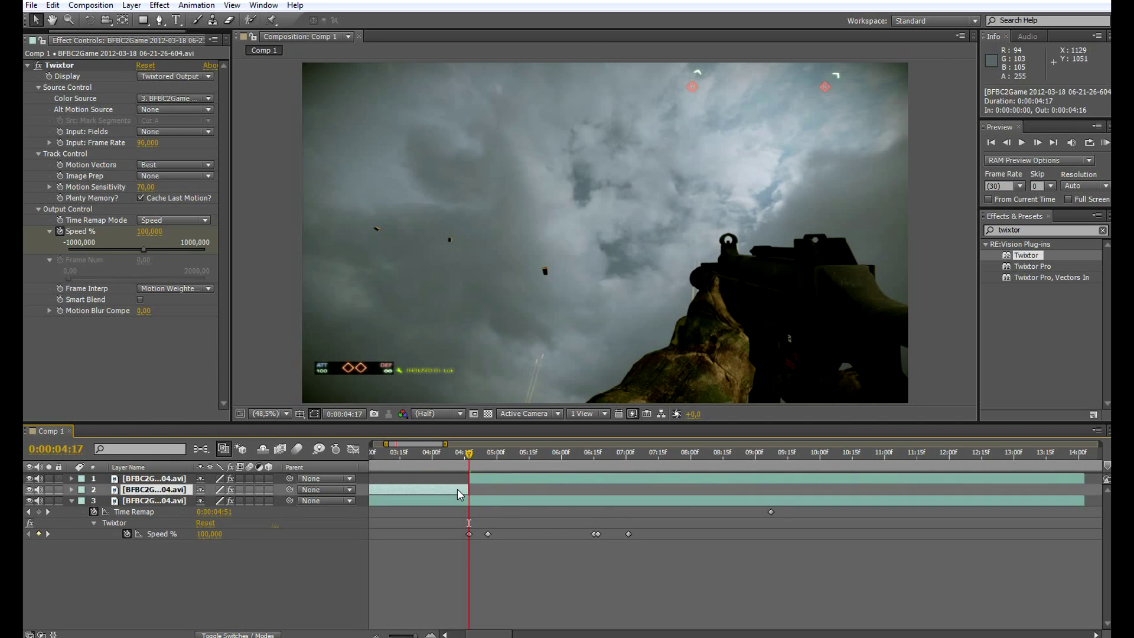
key("Delete")
left_click(479, 480)
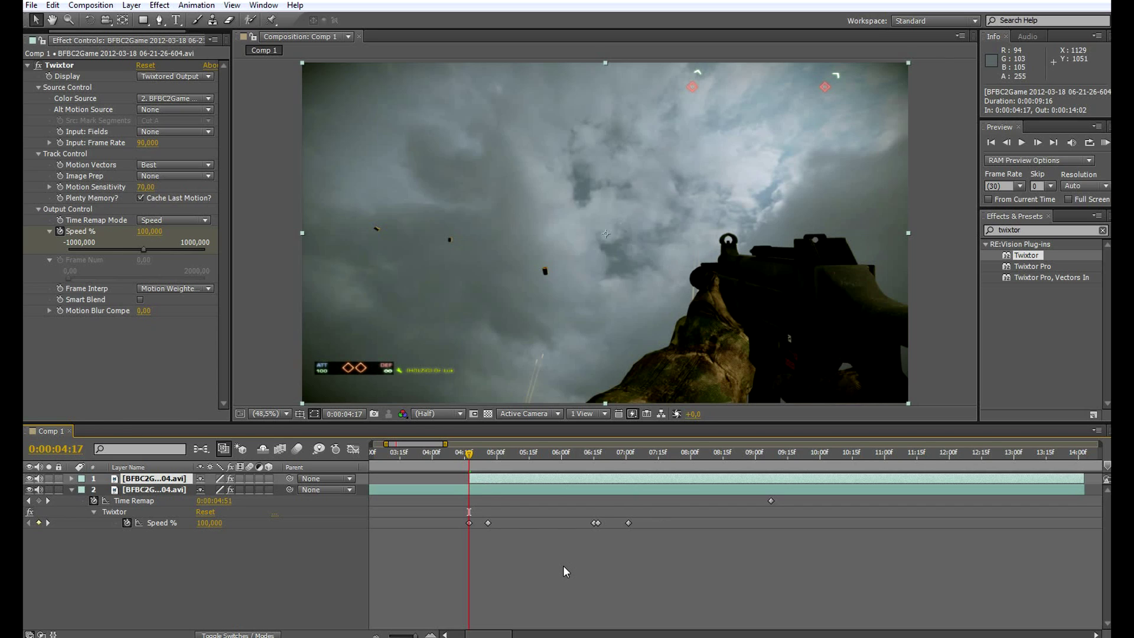
key("Delete")
left_click(505, 479)
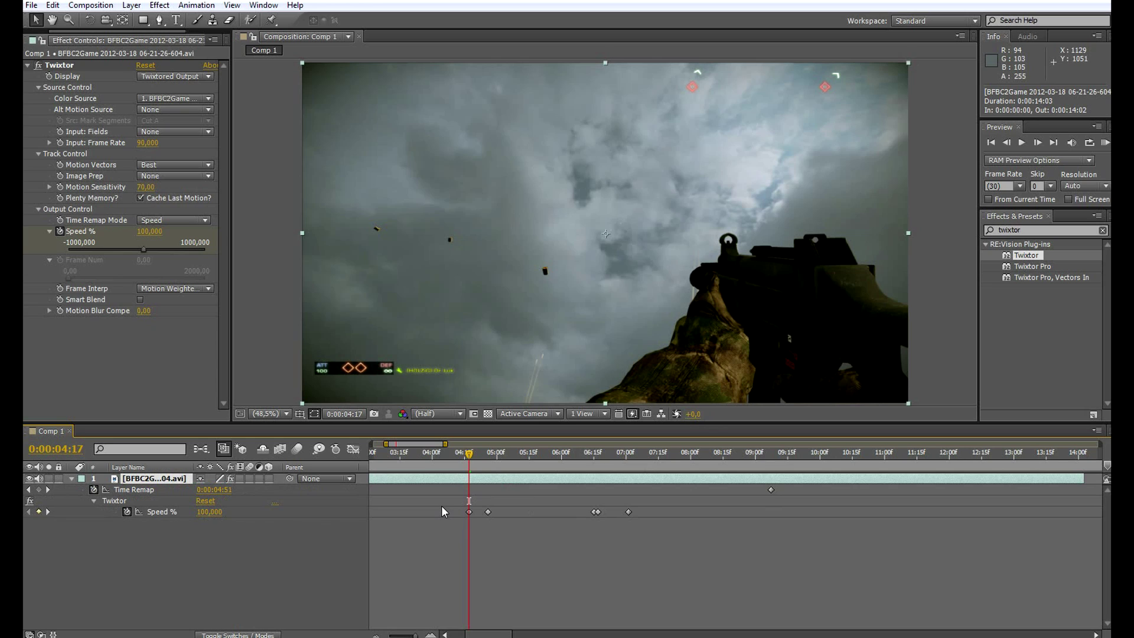
Step: Keyframe Audio Levels from +0 dB at 0:00:04:17 down to -48 dB at 0:00:05:13
key("l")
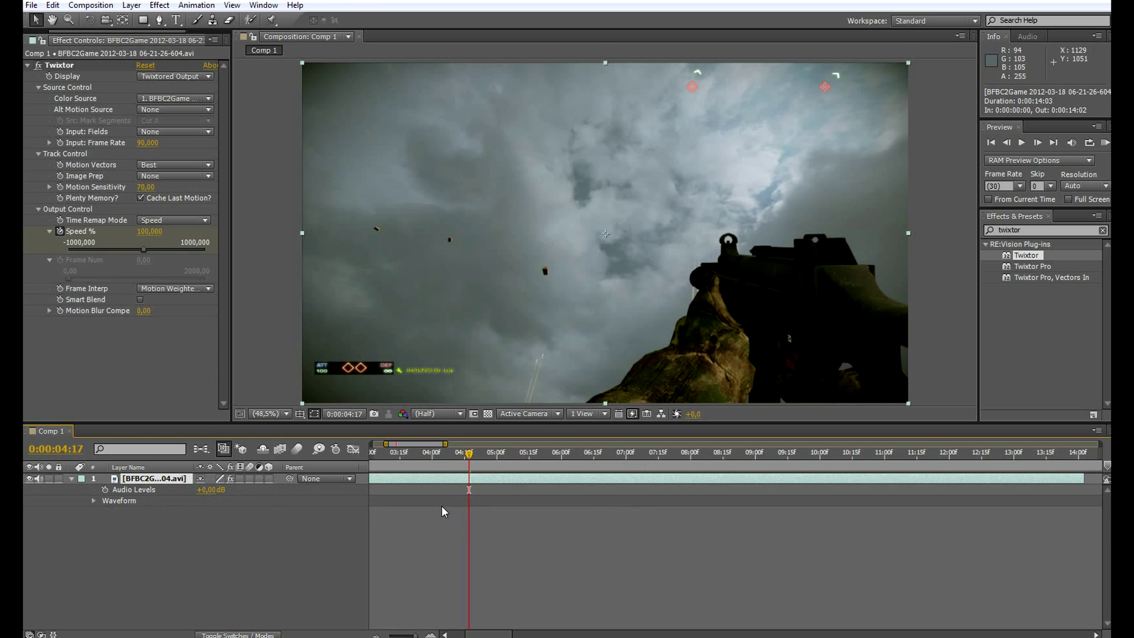
left_click(106, 489)
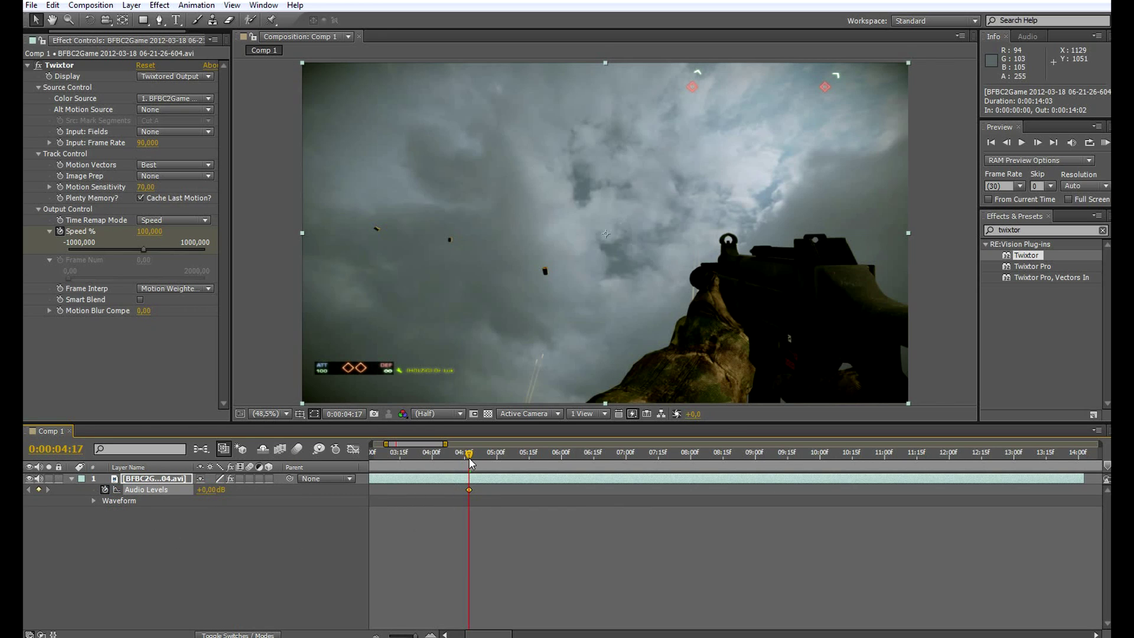
left_click_drag(470, 461, 525, 471)
left_click_drag(211, 490, 162, 491)
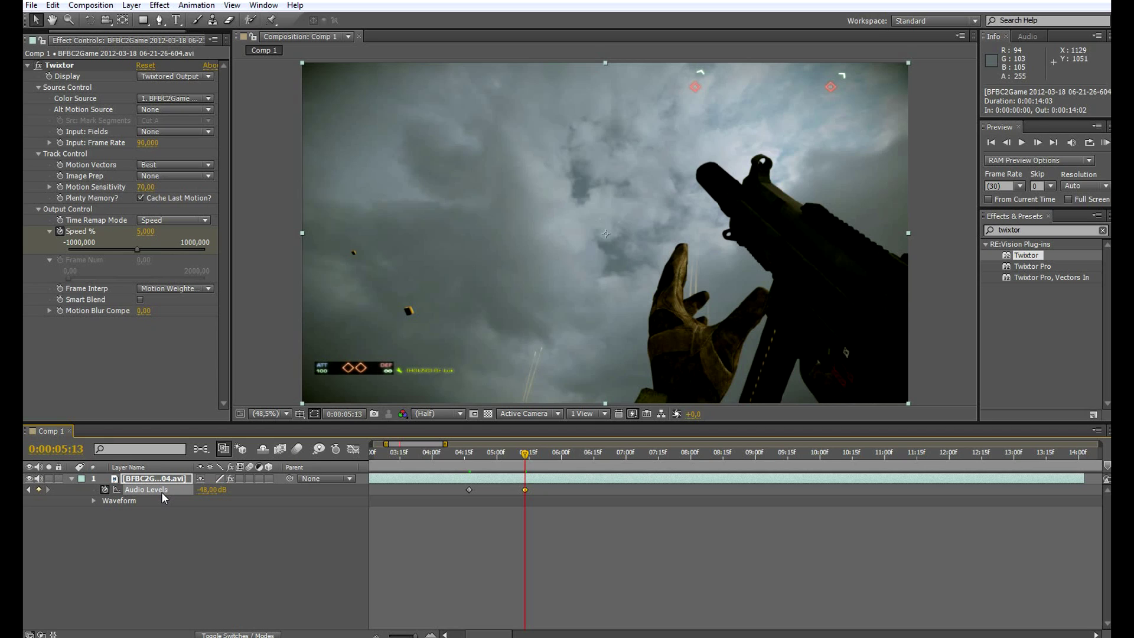
key("u")
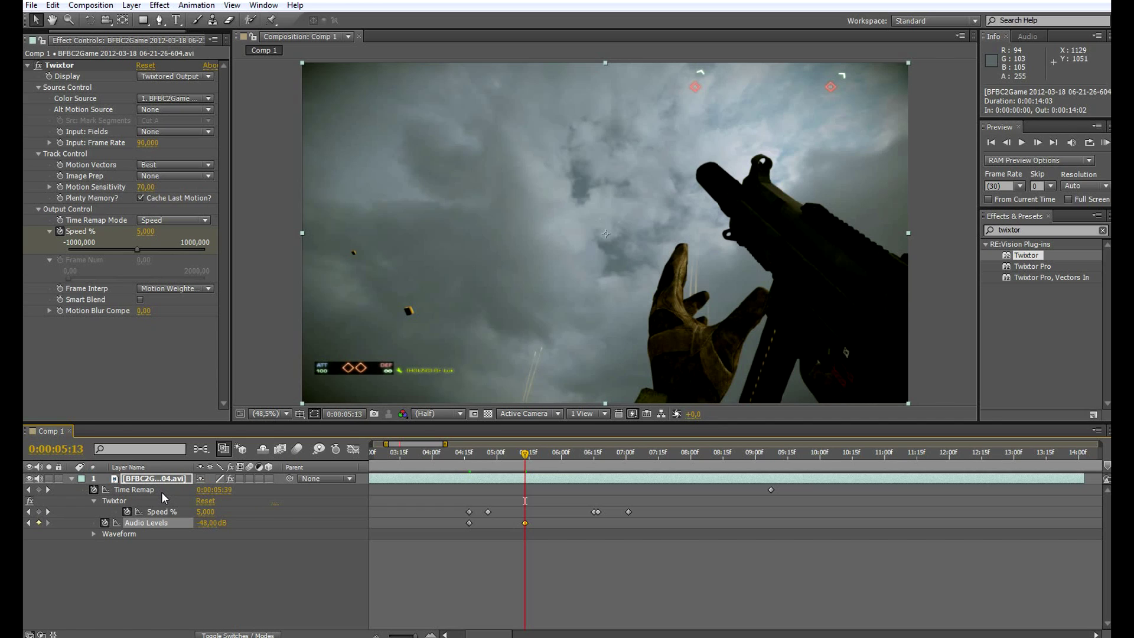
Step: Apply the Curves effect via a 'curves' search and shape the RGB curve brighter
double_click(1028, 230)
type("curves")
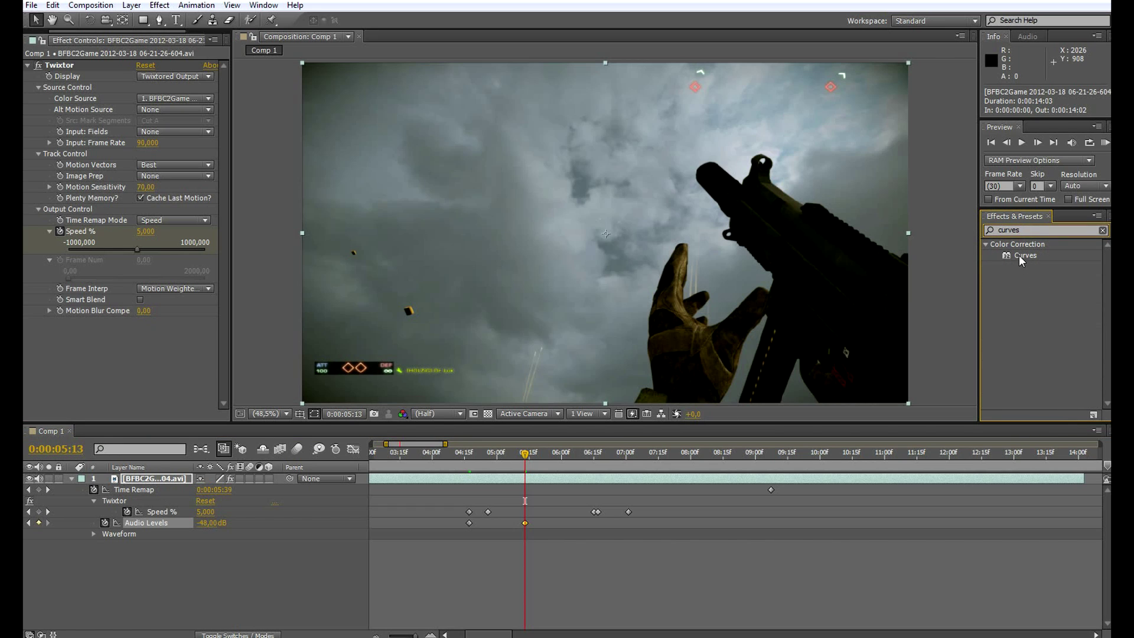
double_click(1019, 255)
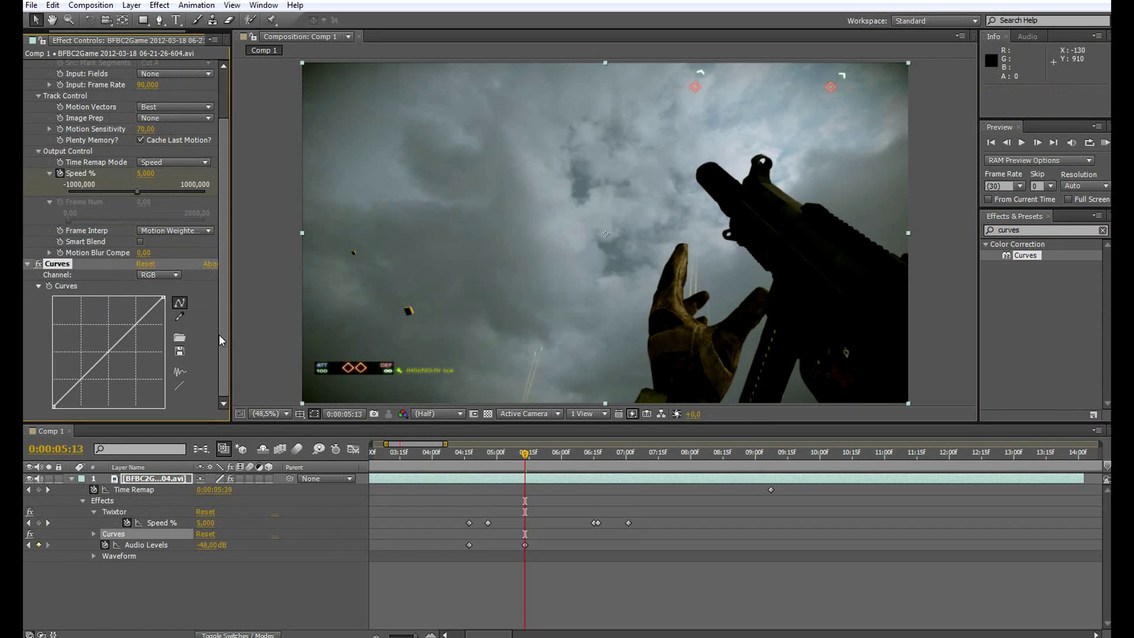
left_click_drag(146, 314, 146, 307)
left_click_drag(76, 385, 70, 394)
Step: Reshape the Blue channel curve into an S-curve
left_click(161, 276)
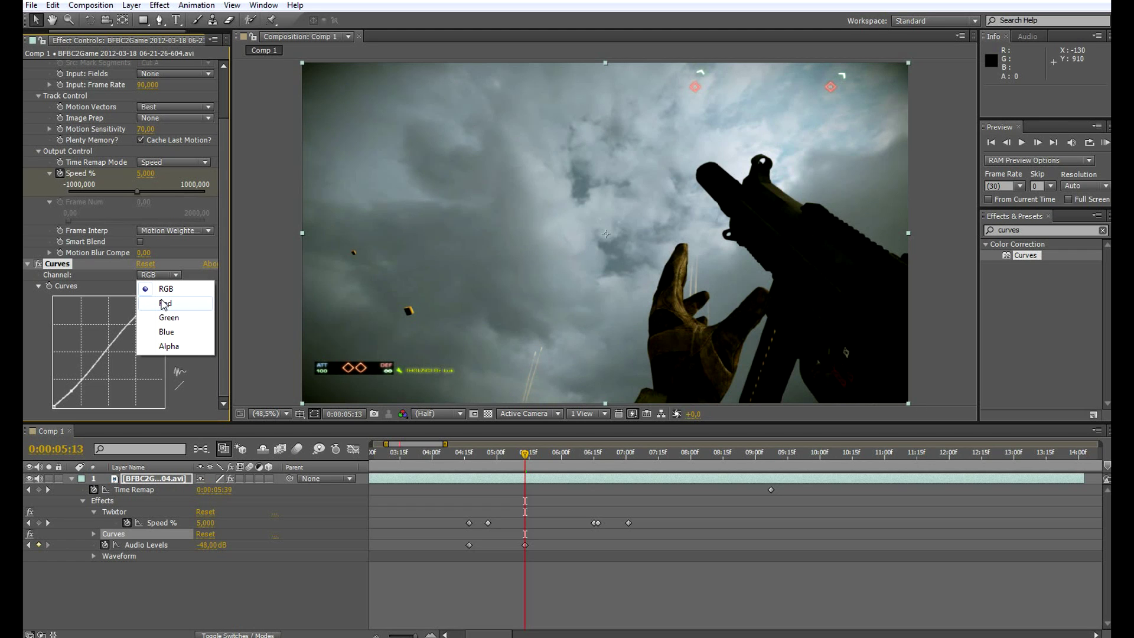
left_click(166, 331)
left_click_drag(152, 312, 148, 322)
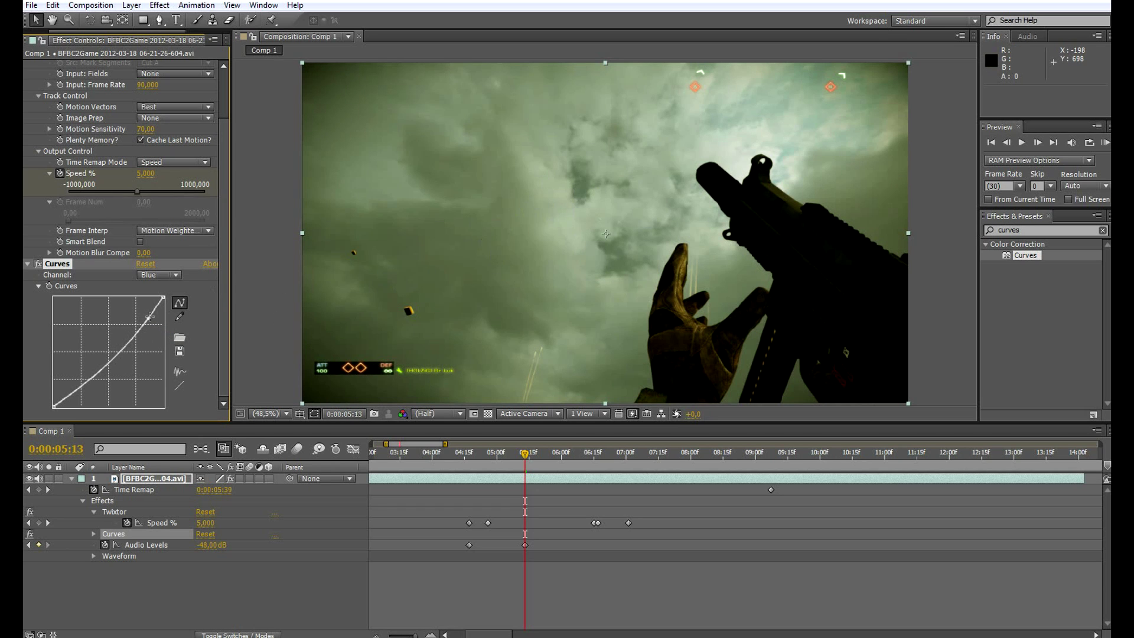
left_click_drag(148, 316, 151, 319)
left_click_drag(63, 396, 64, 391)
Step: Reshape the Red channel curve, raising its top and lowering its shadows
left_click(159, 275)
left_click(172, 301)
left_click_drag(147, 316, 145, 312)
left_click_drag(76, 384, 74, 387)
left_click_drag(144, 312, 141, 310)
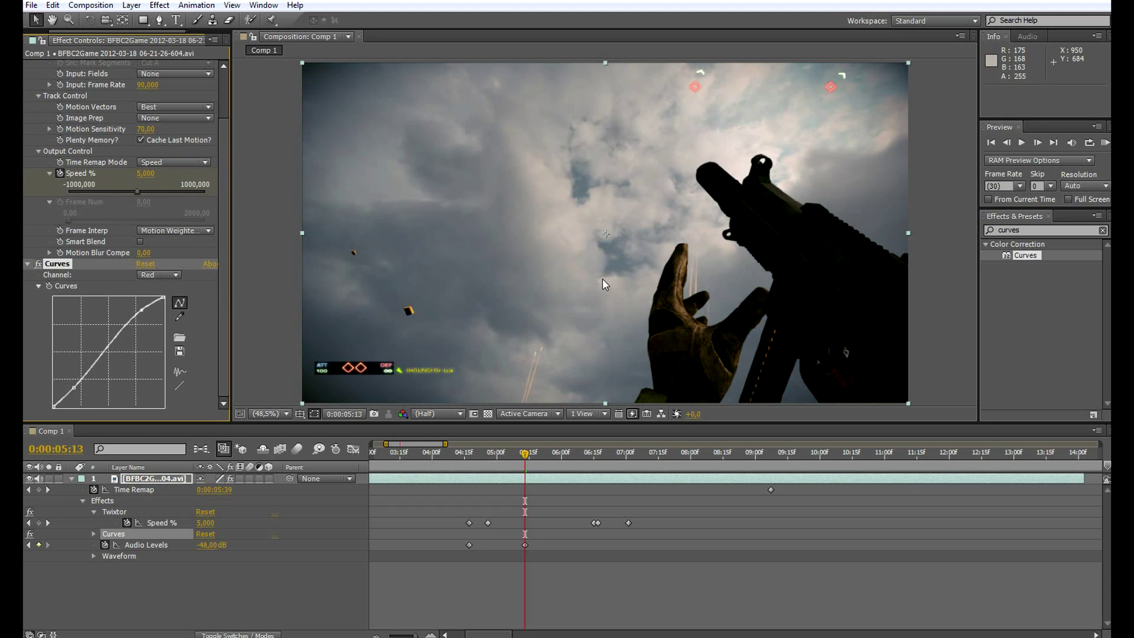